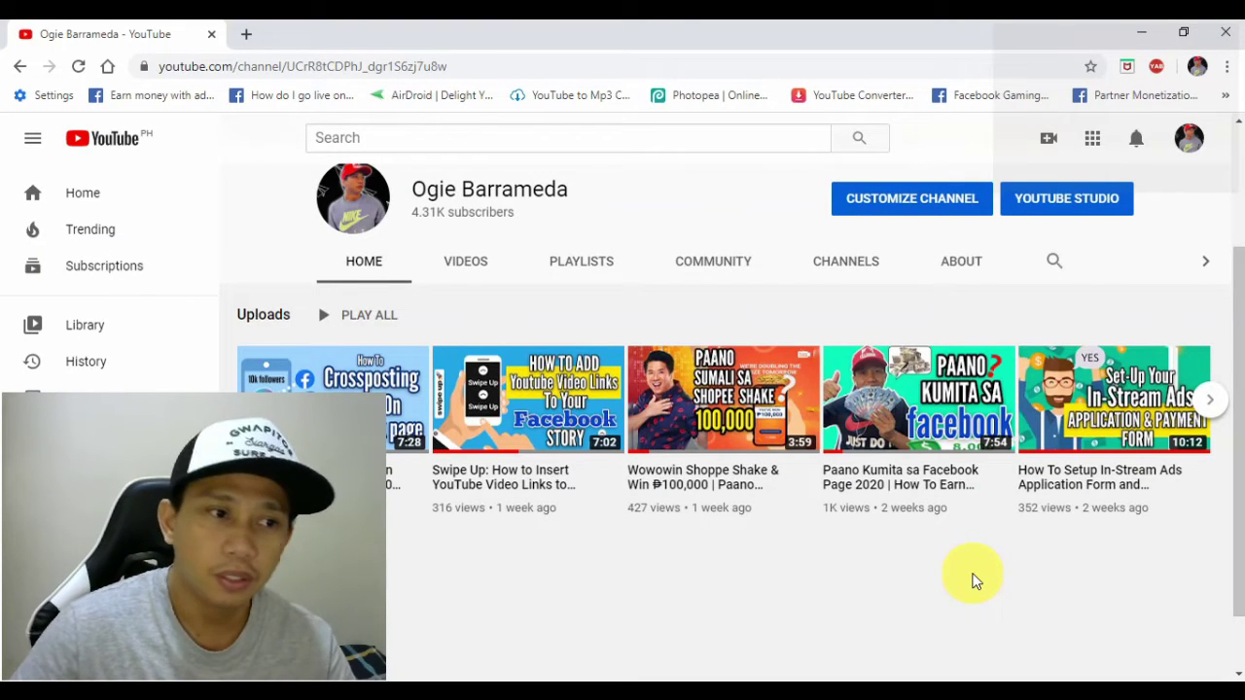
- Open the list of uploaded channel videos in YouTube Studio
click(1192, 151)
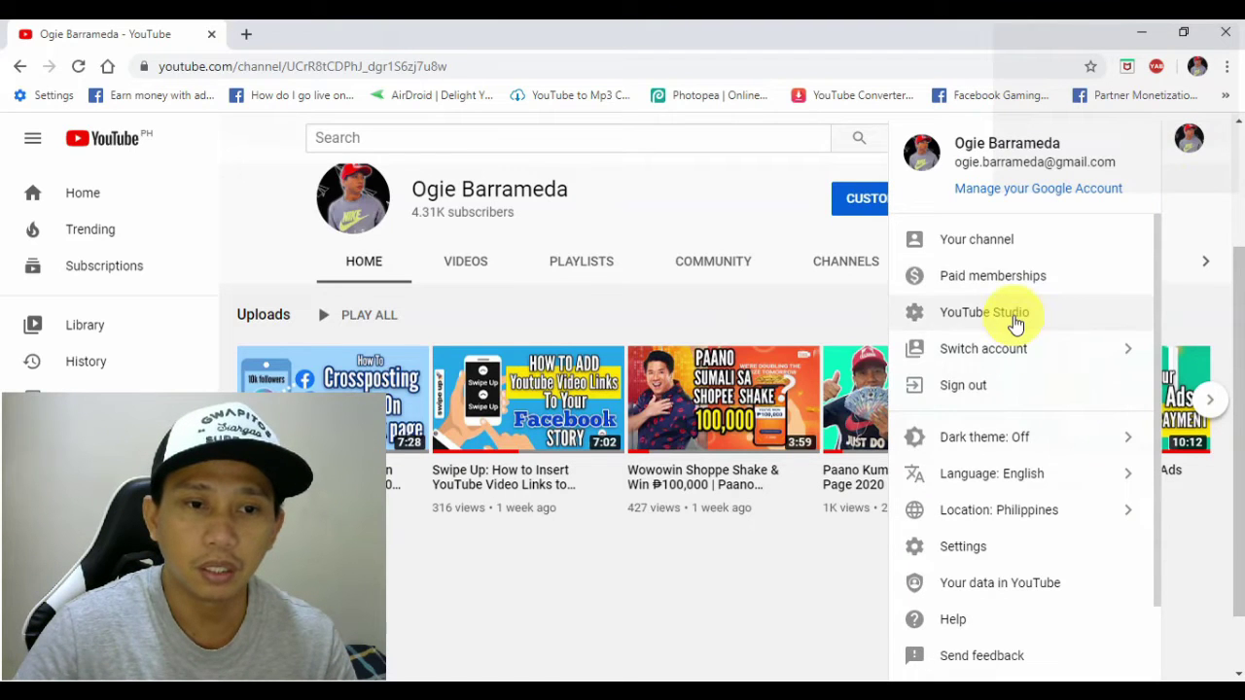
click(1013, 315)
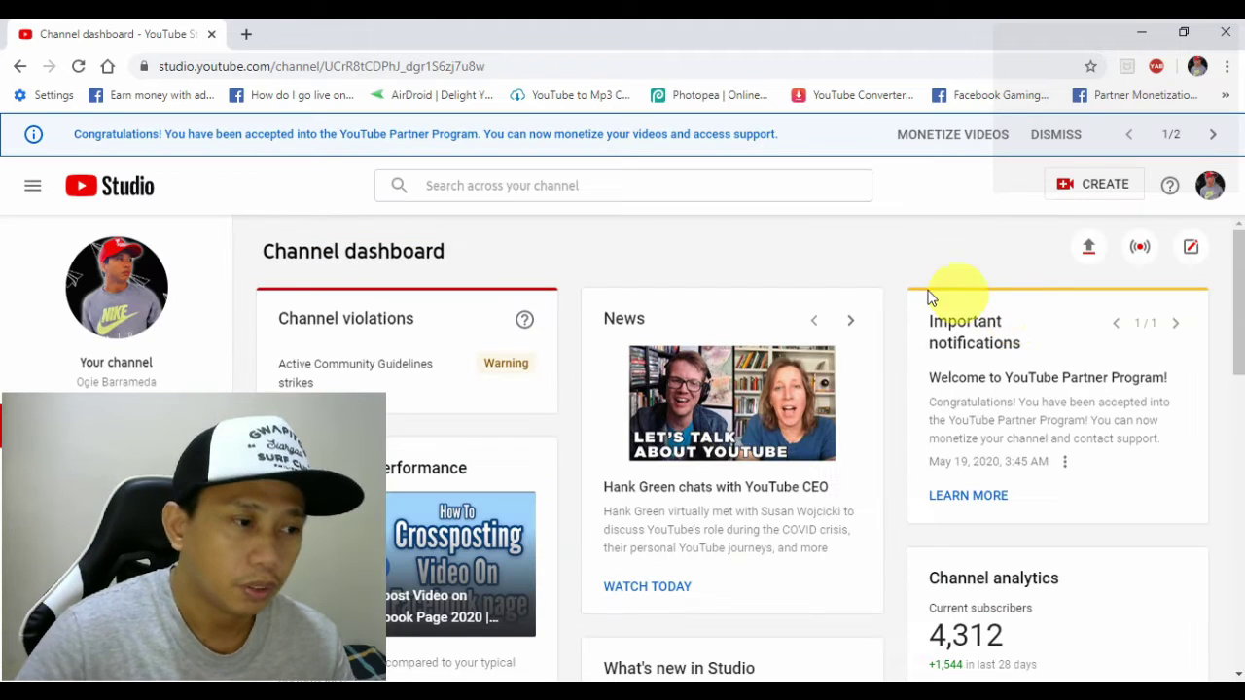
scroll(190, 435, down, 2)
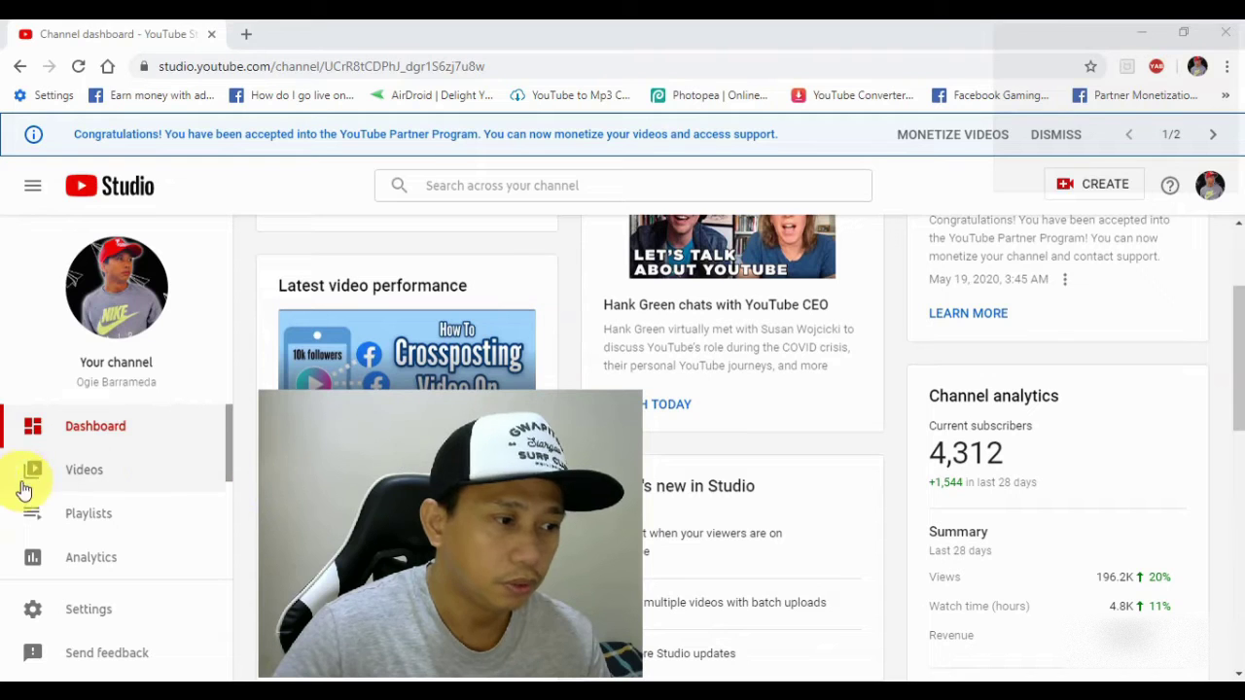
click(92, 472)
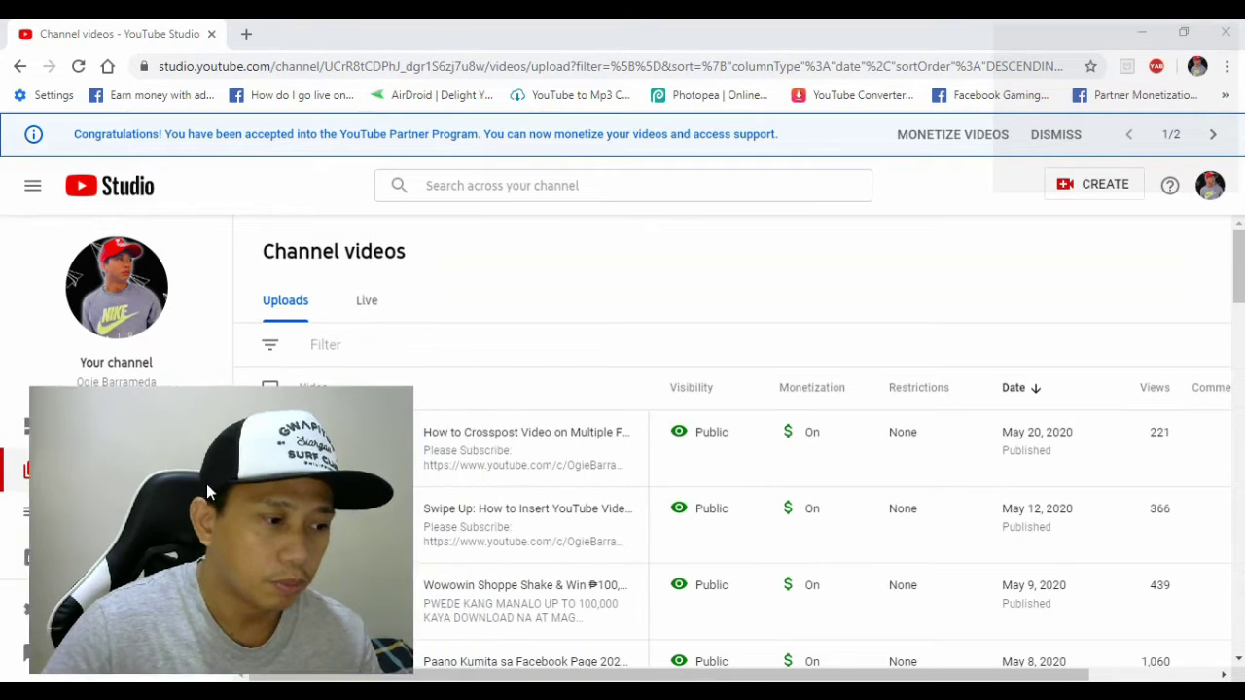
- Open the details of the Wowowin Shoppe Shake video and locate its Cards option
scroll(545, 394, down, 4)
scroll(525, 412, up, 2)
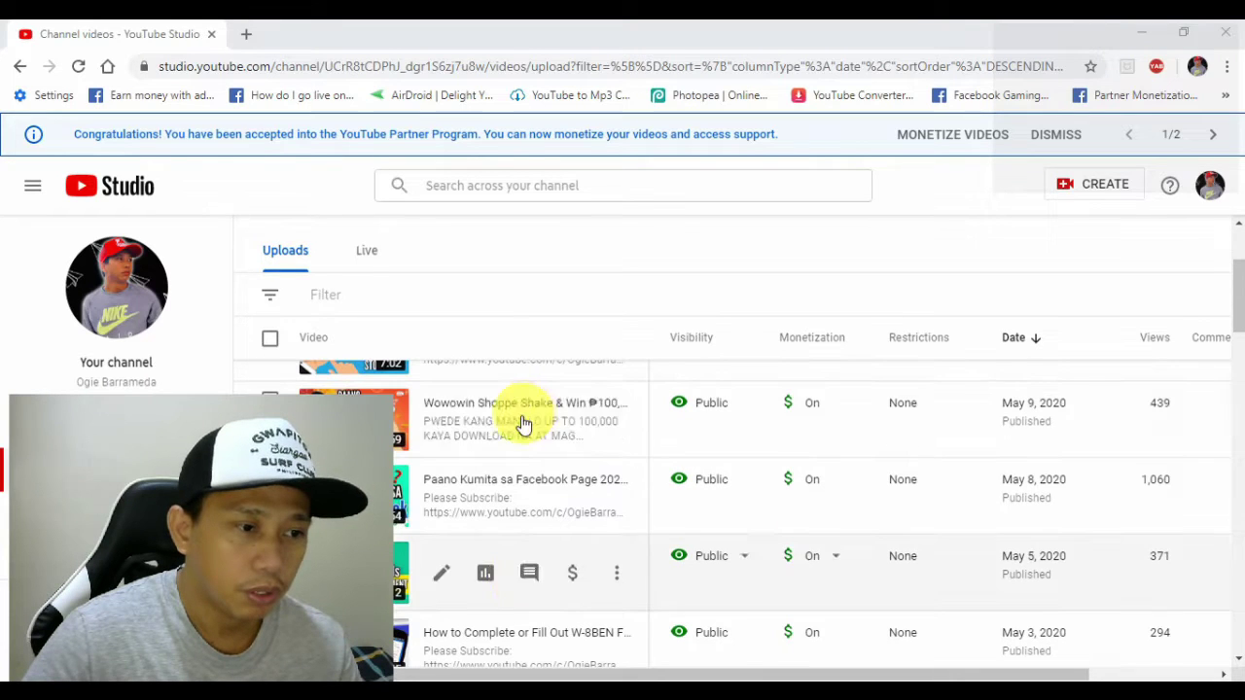
click(438, 425)
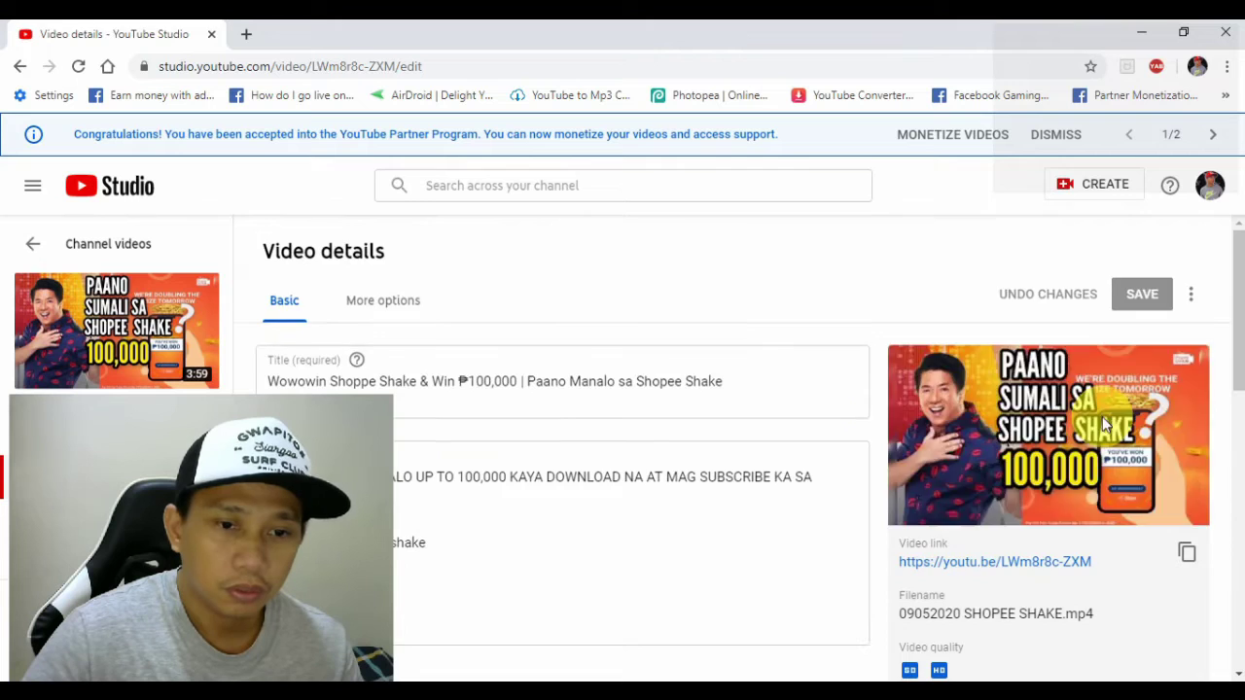
scroll(1106, 477, down, 4)
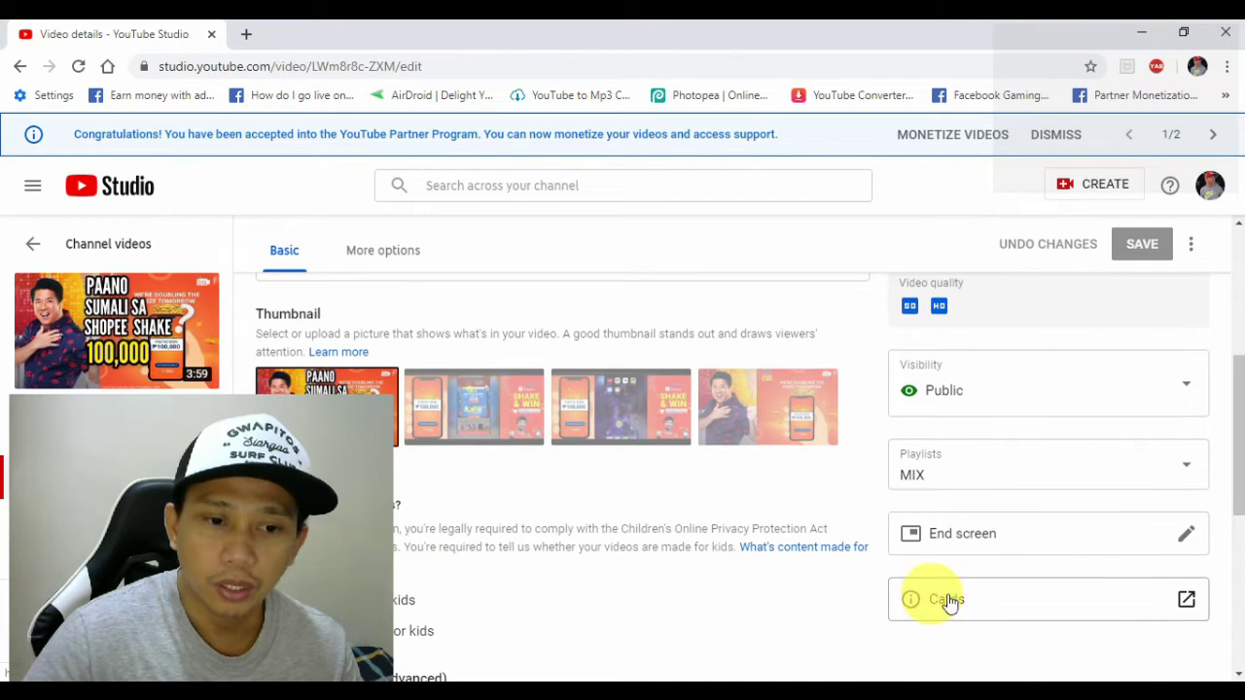
- Return to the channel page and open the uploaded video "How To Setup In-Stream Ads Application Form and Payments 2020", skipping the ad
click(1210, 185)
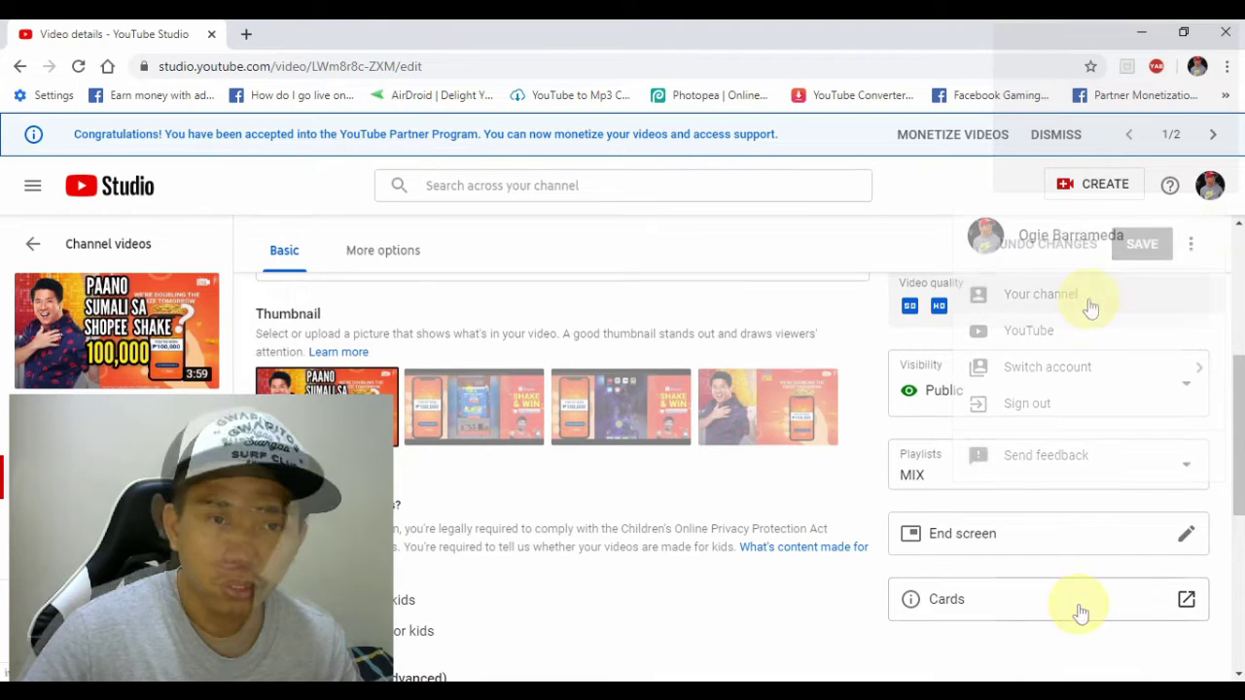
click(1090, 305)
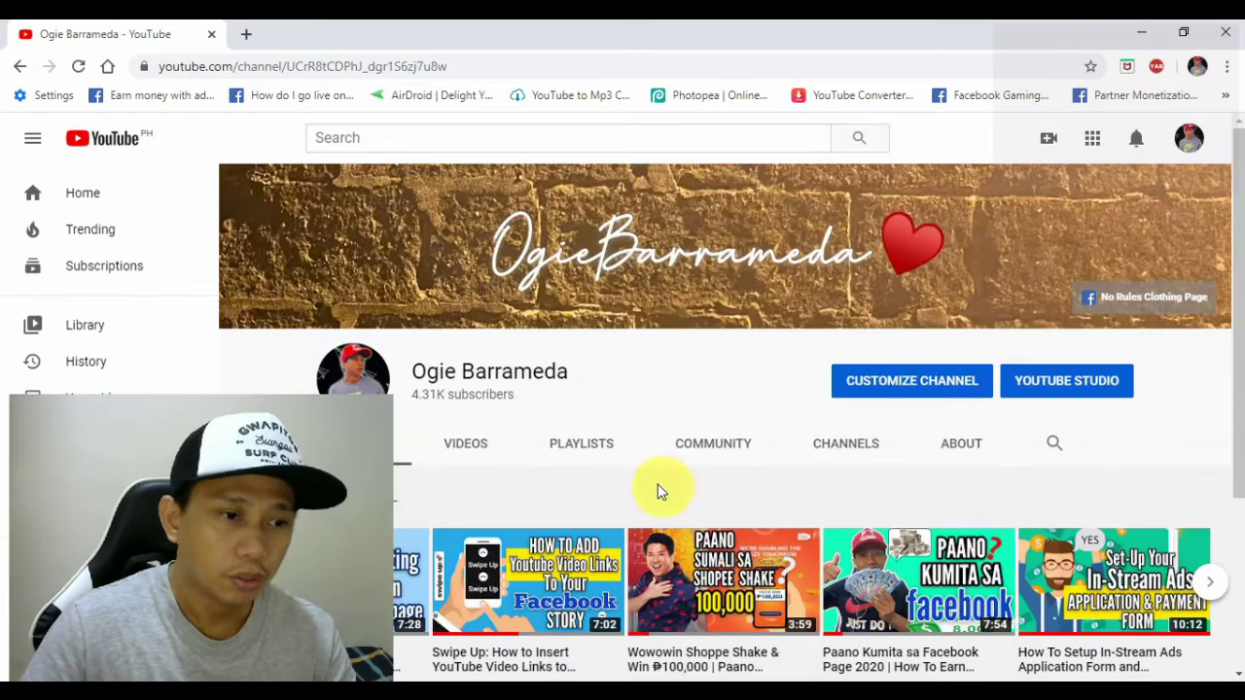
scroll(659, 492, down, 2)
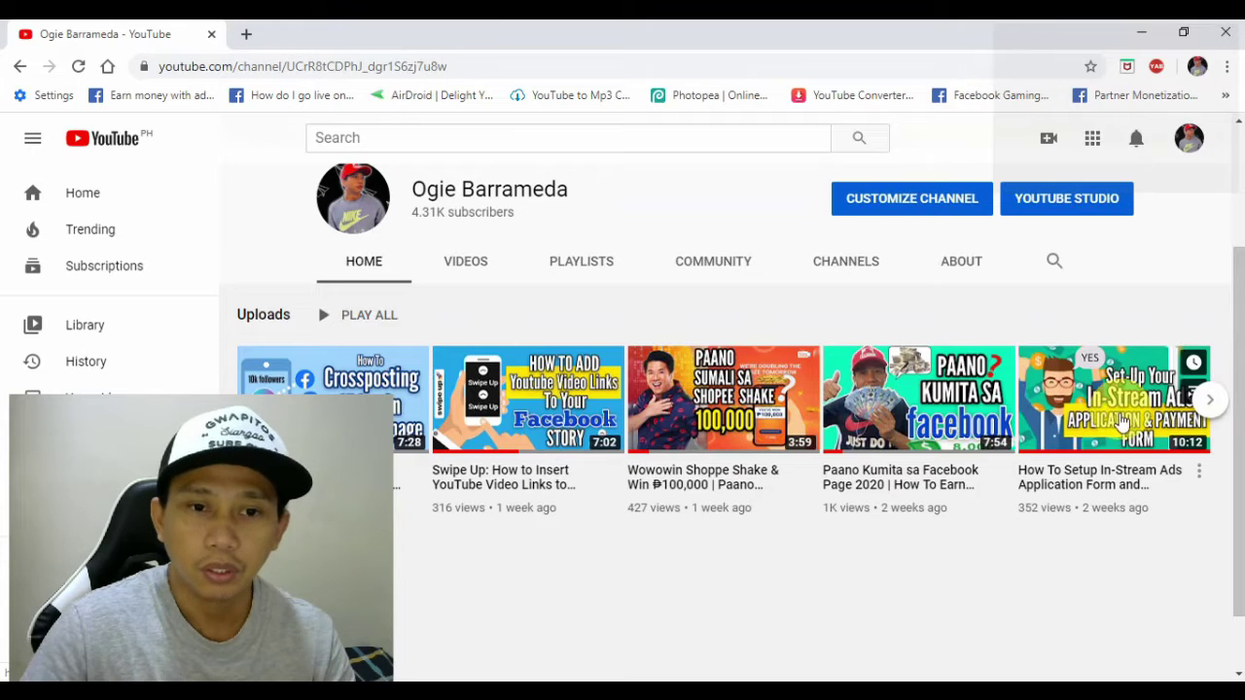
click(1120, 418)
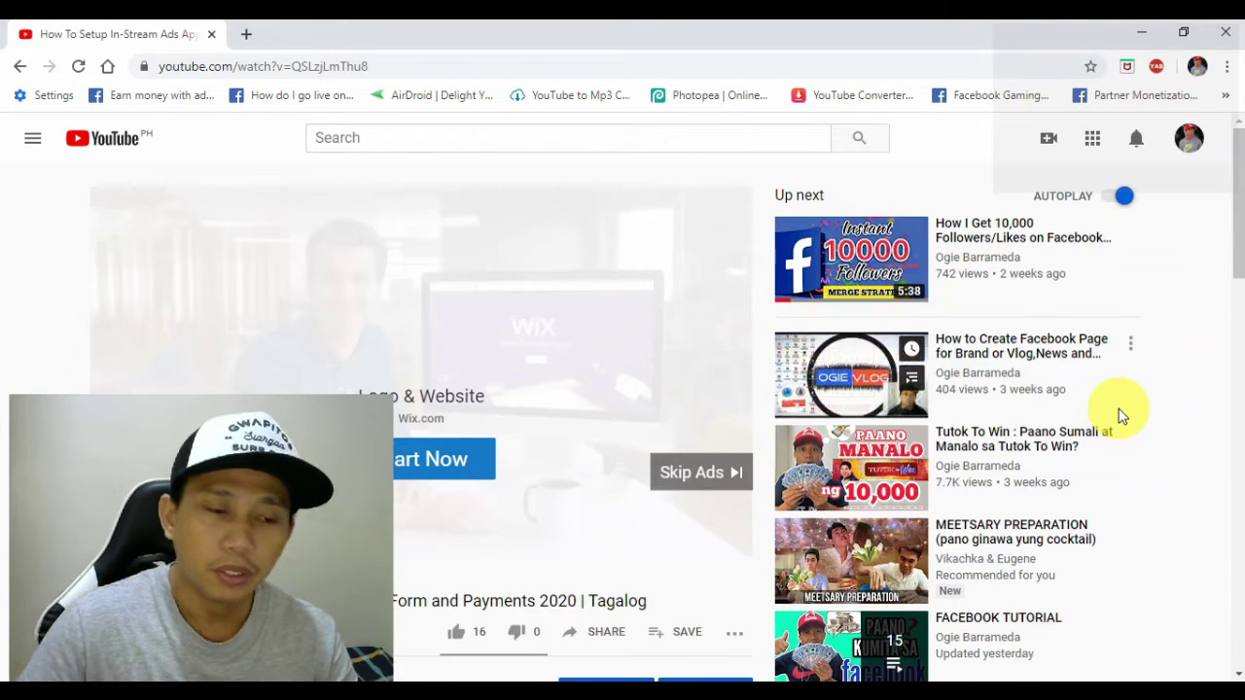
click(695, 474)
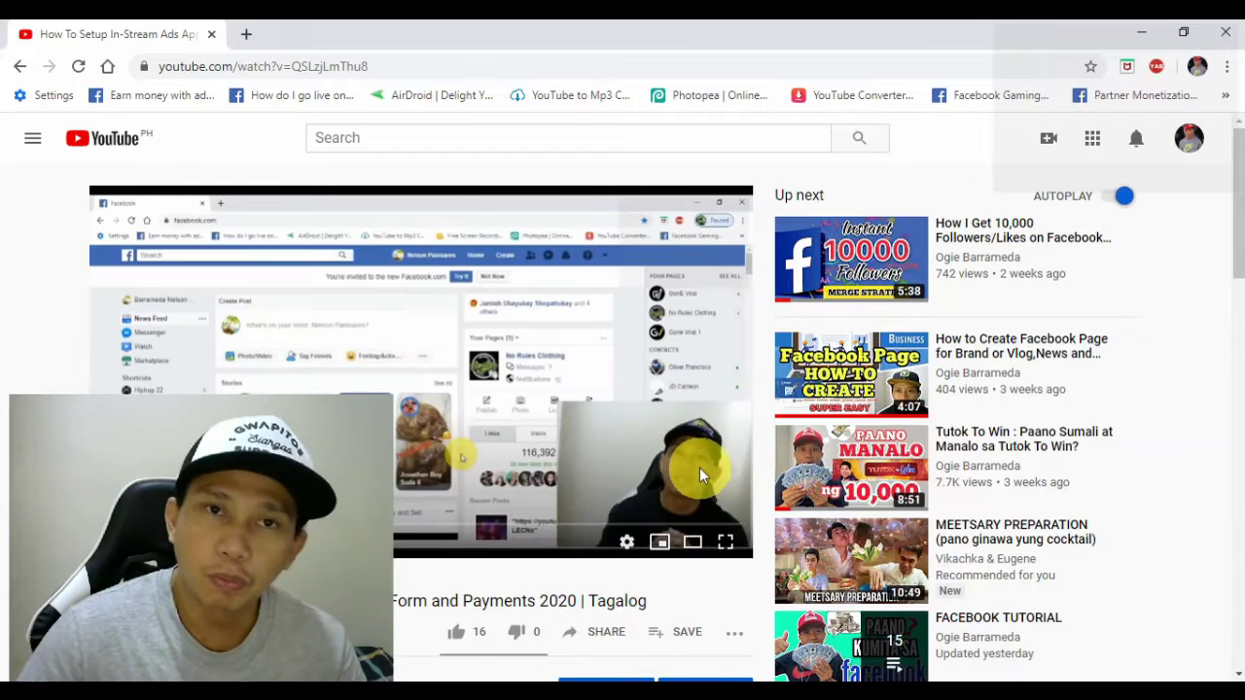
scroll(699, 467, down, 2)
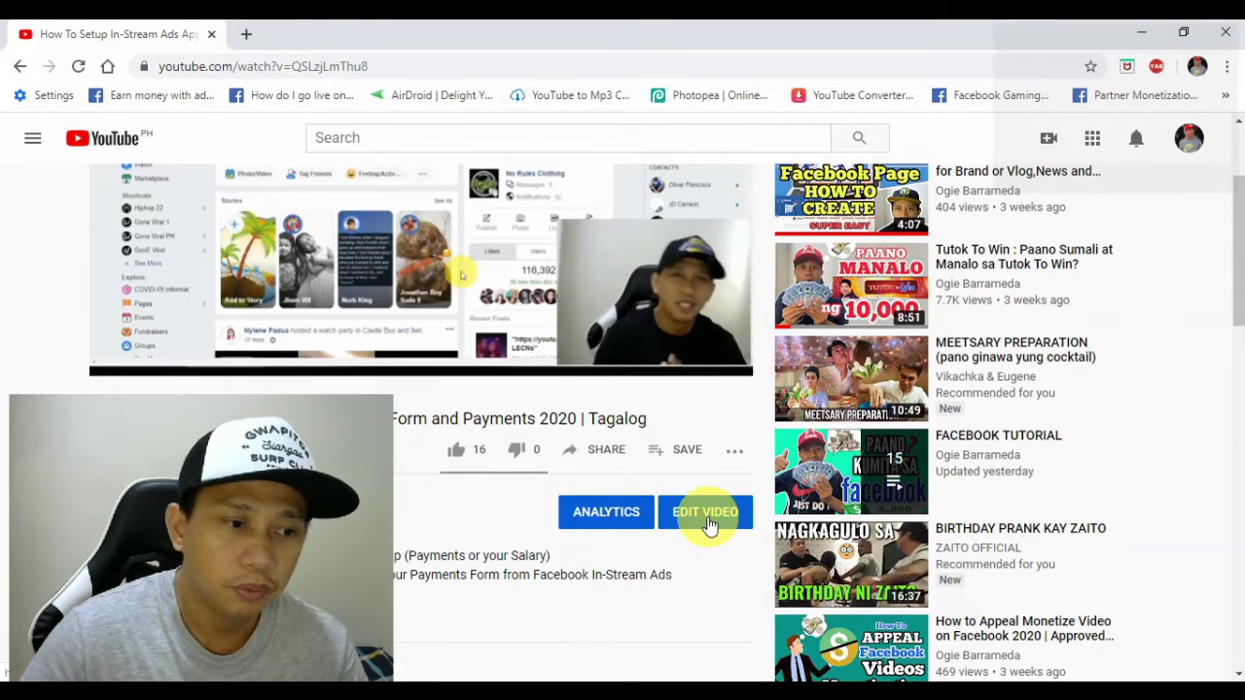
- Open the In-Stream Ads video for editing in YouTube Studio and bring up its cards editor
click(708, 526)
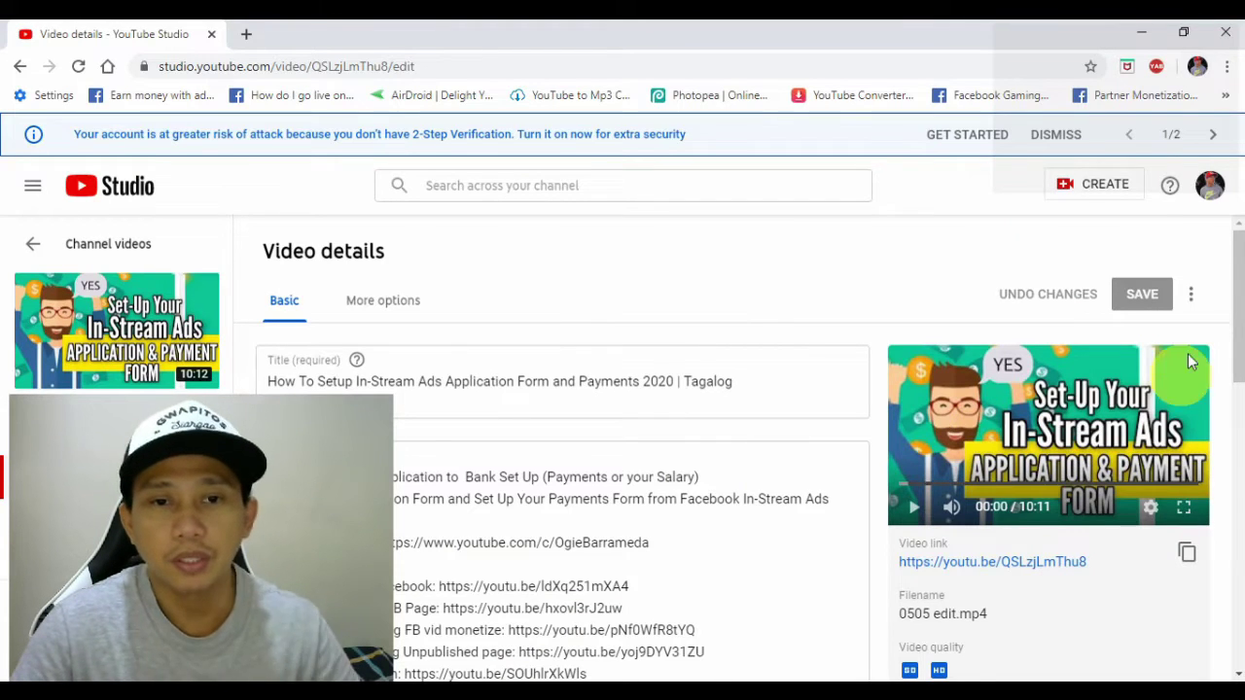
drag(1239, 278, 1220, 435)
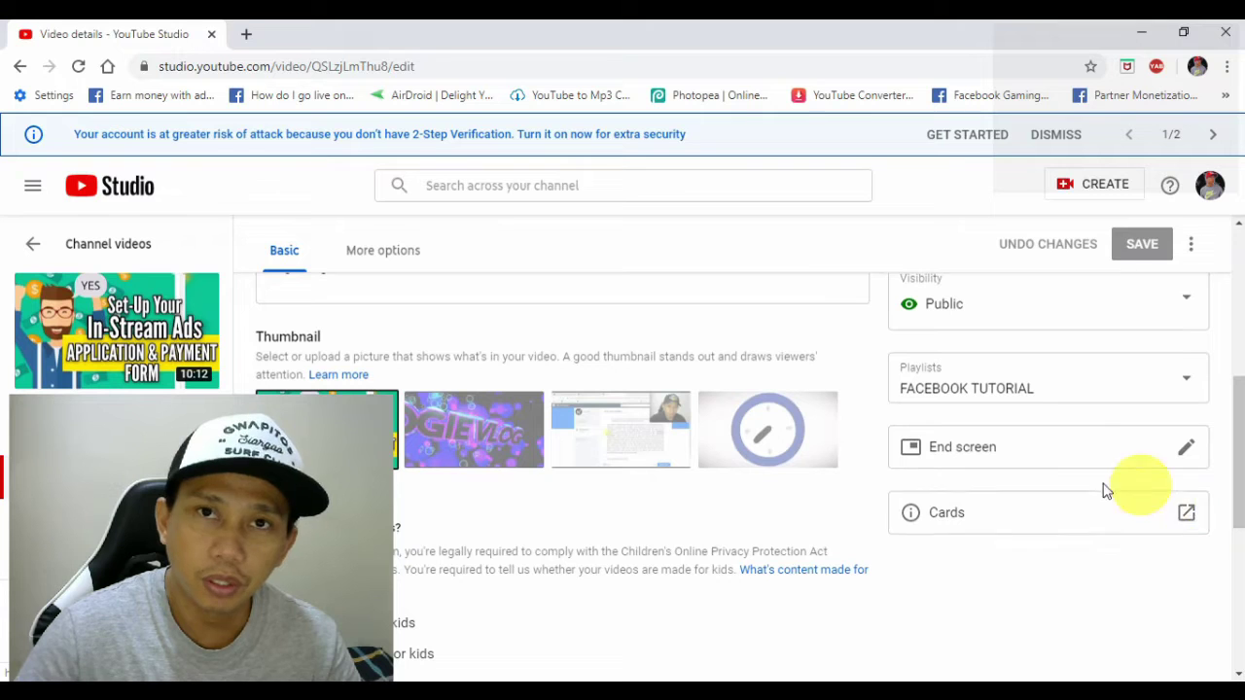
click(1185, 515)
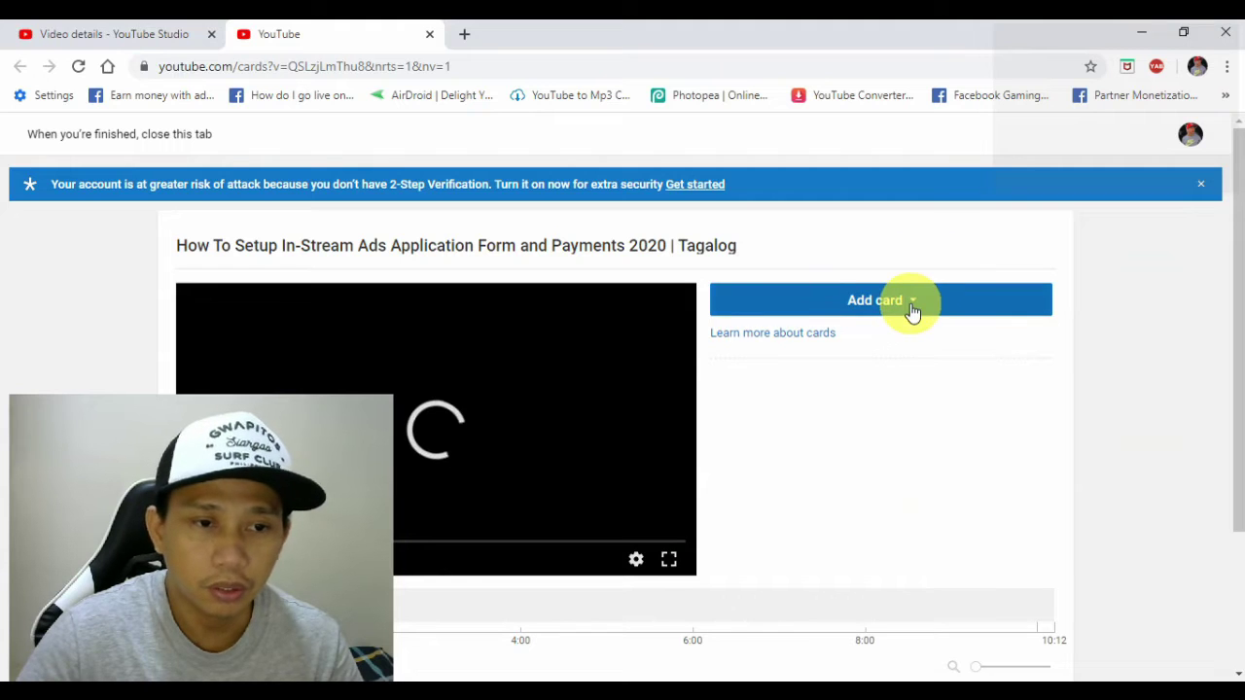
scroll(898, 376, down, 2)
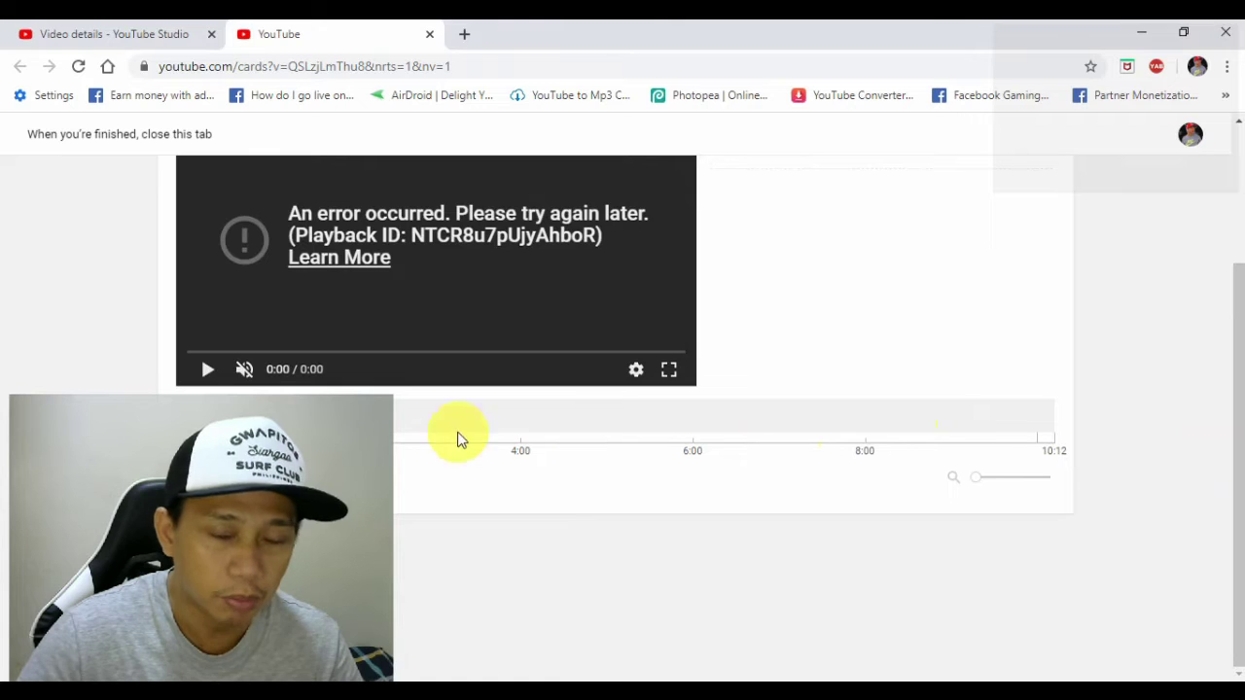
scroll(808, 514, up, 2)
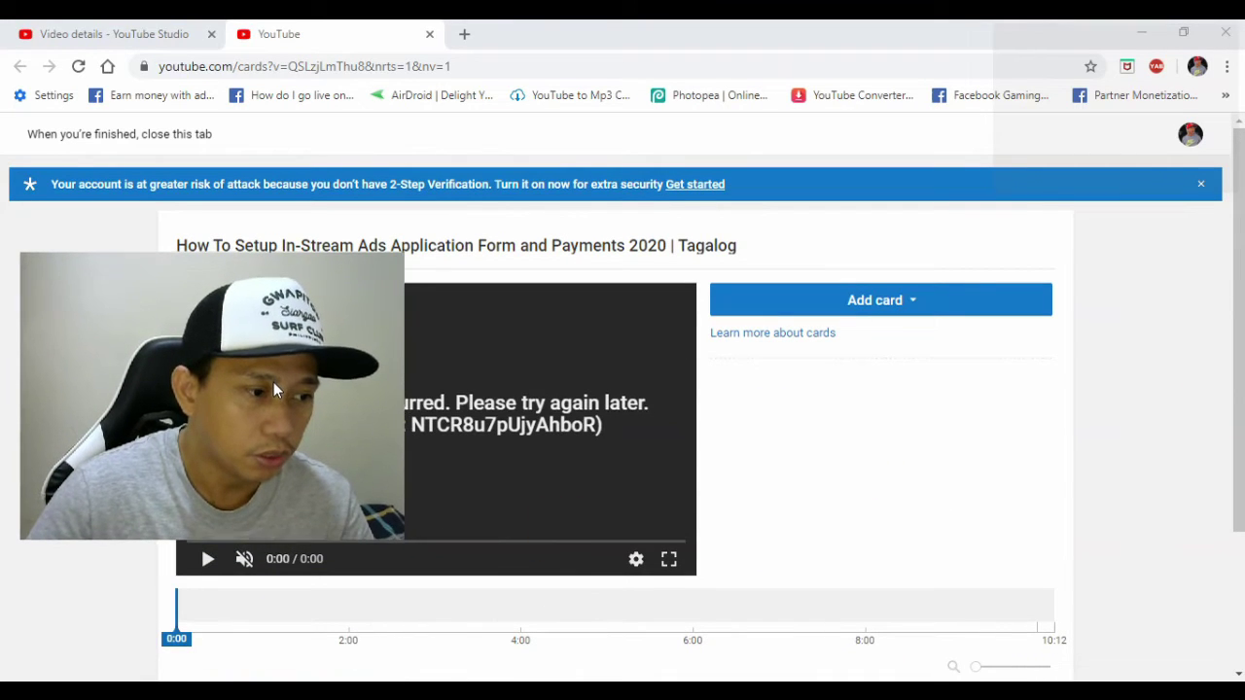
- Add a video card that links to the upload "Paano Kumita sa Facebook Page 2020"
click(912, 307)
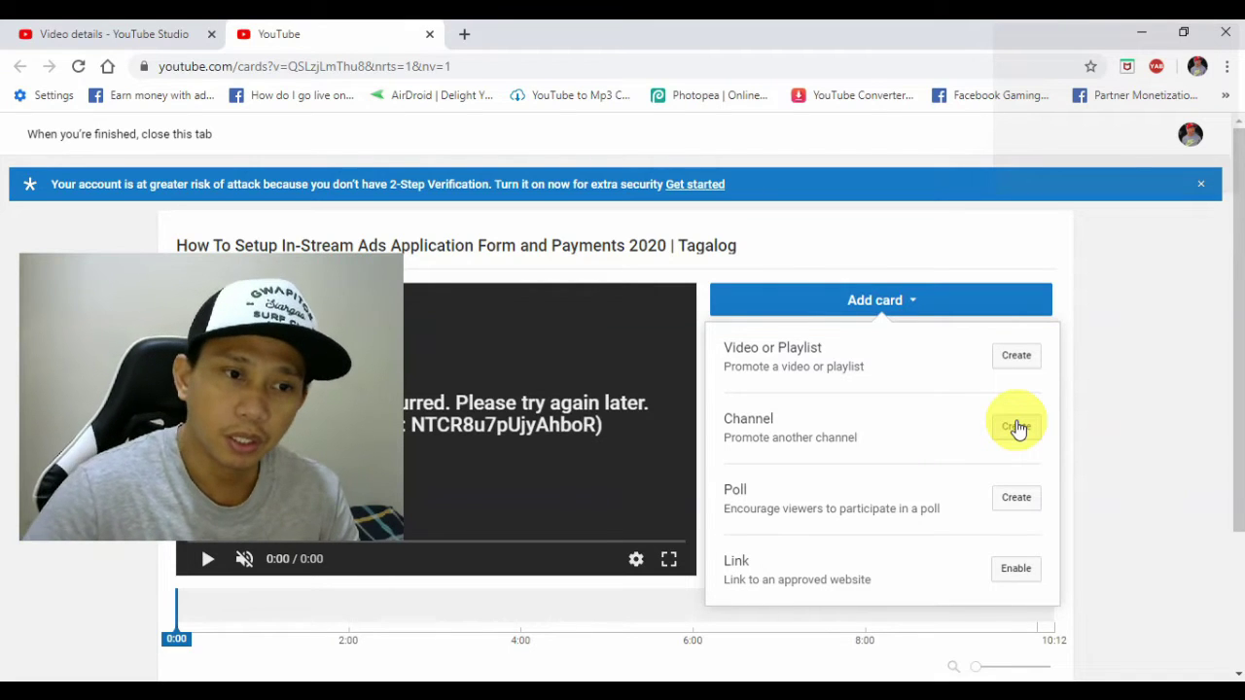
click(1016, 356)
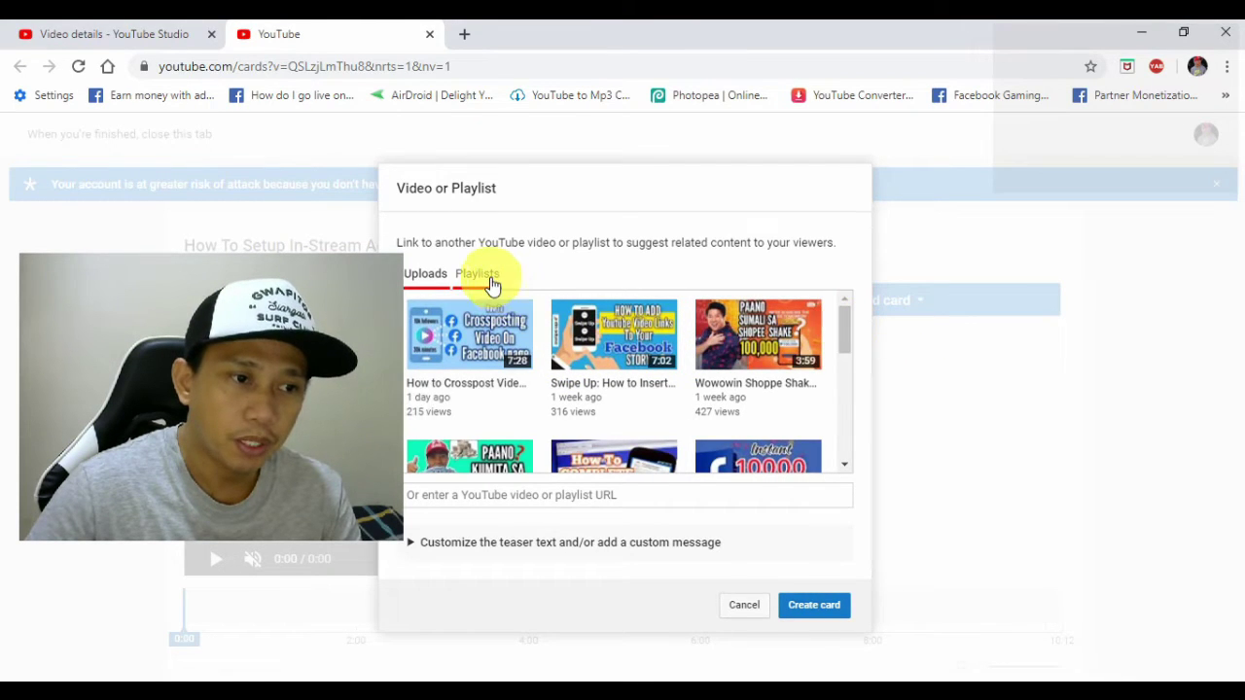
click(486, 276)
click(426, 290)
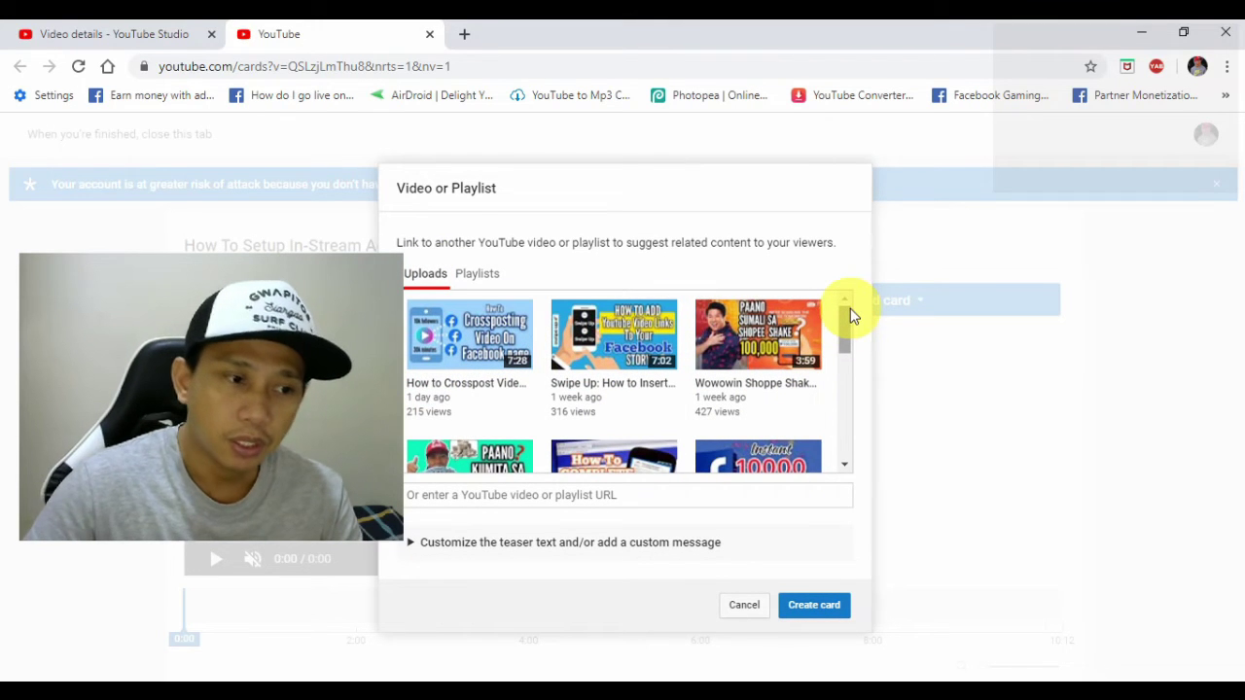
drag(849, 331, 825, 353)
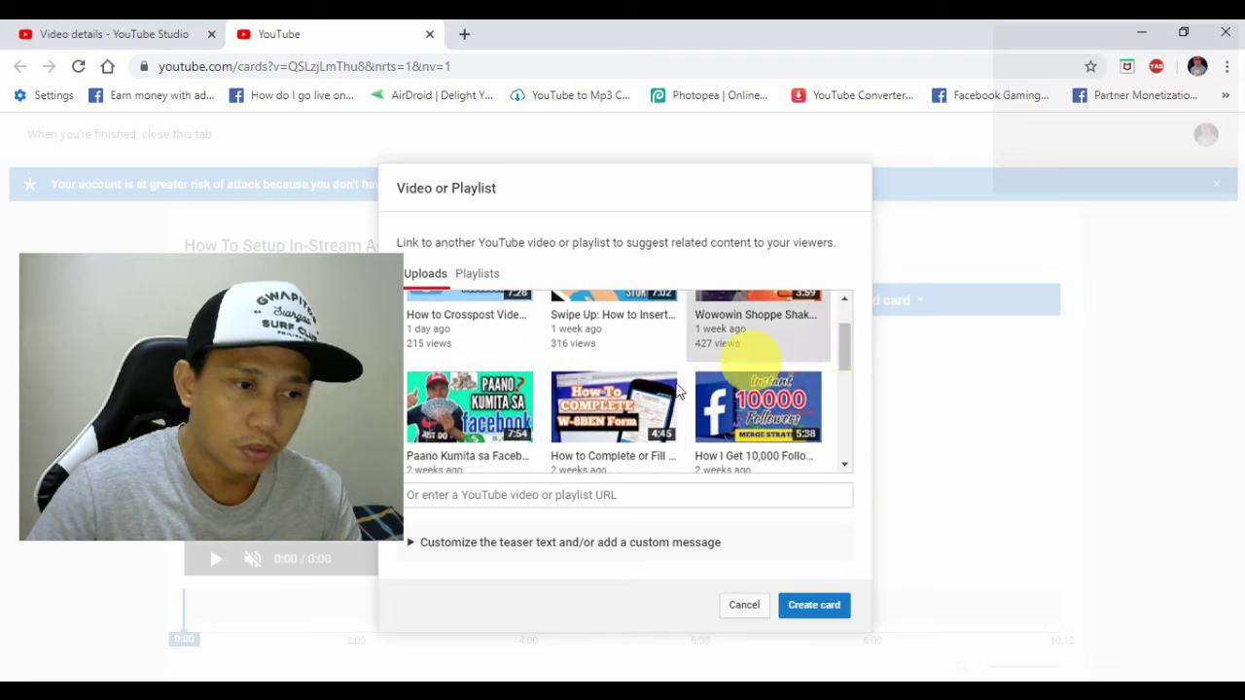
scroll(491, 413, down, 1)
click(489, 389)
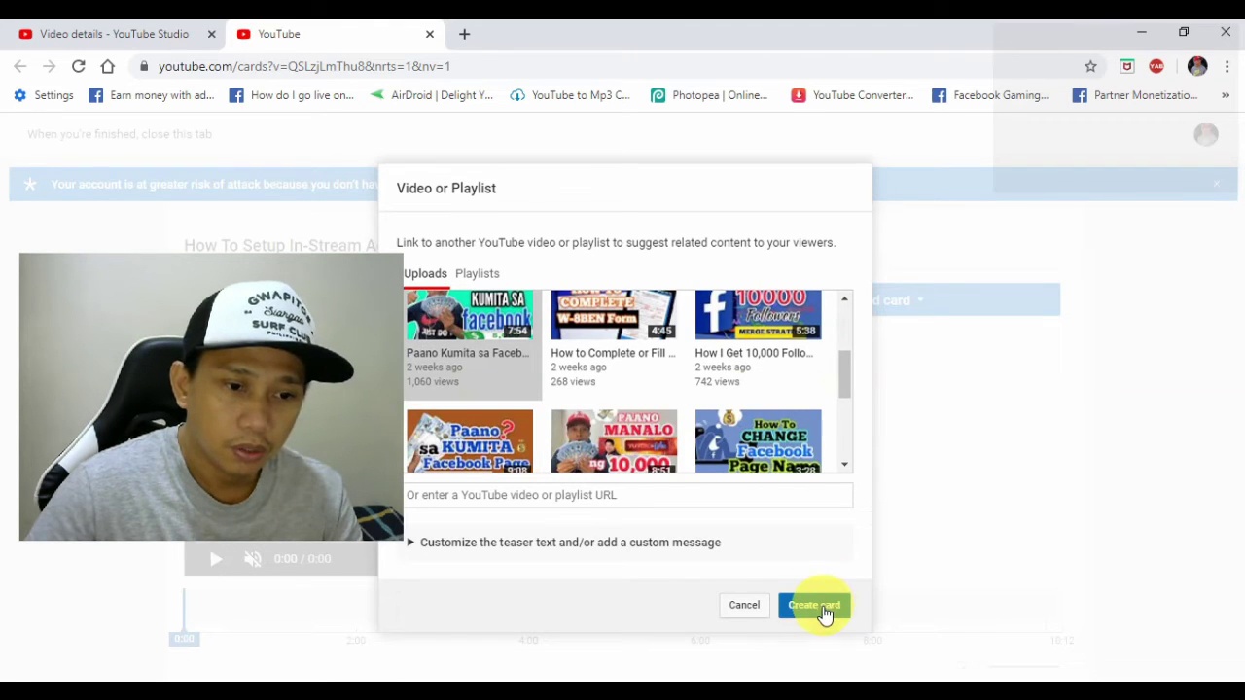
click(822, 613)
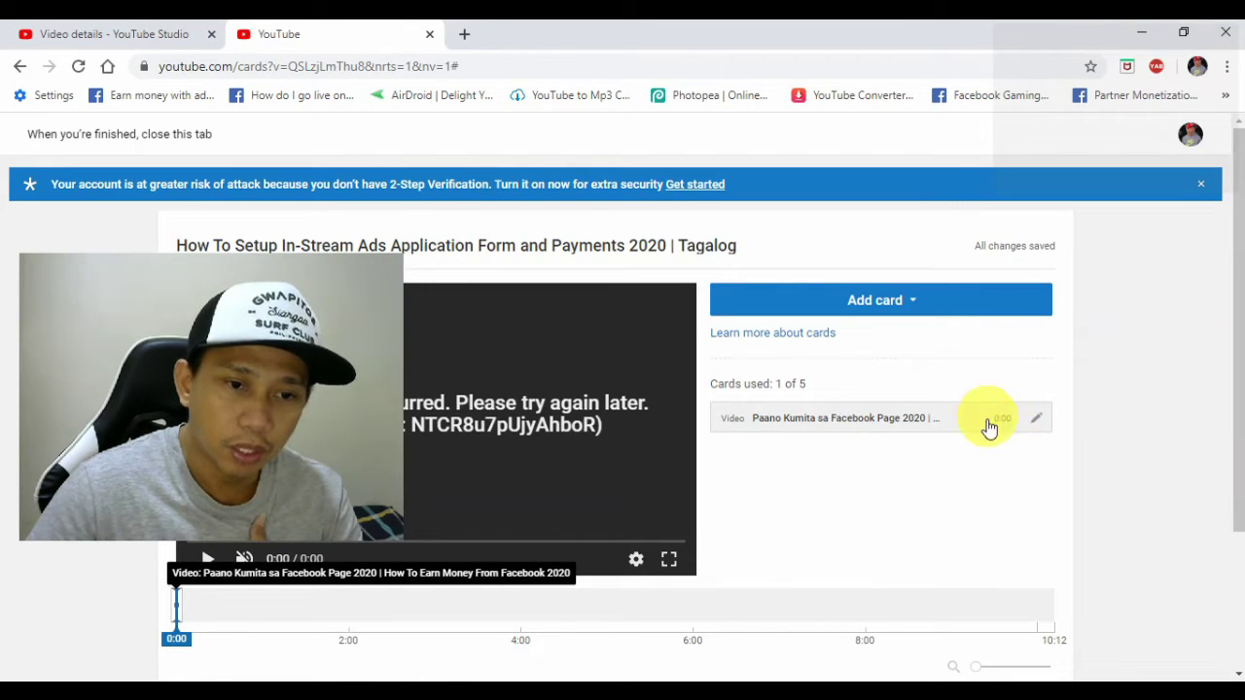
- Check the video card's edit options without changing them, and move the card to 3:00 on the timeline
click(1040, 428)
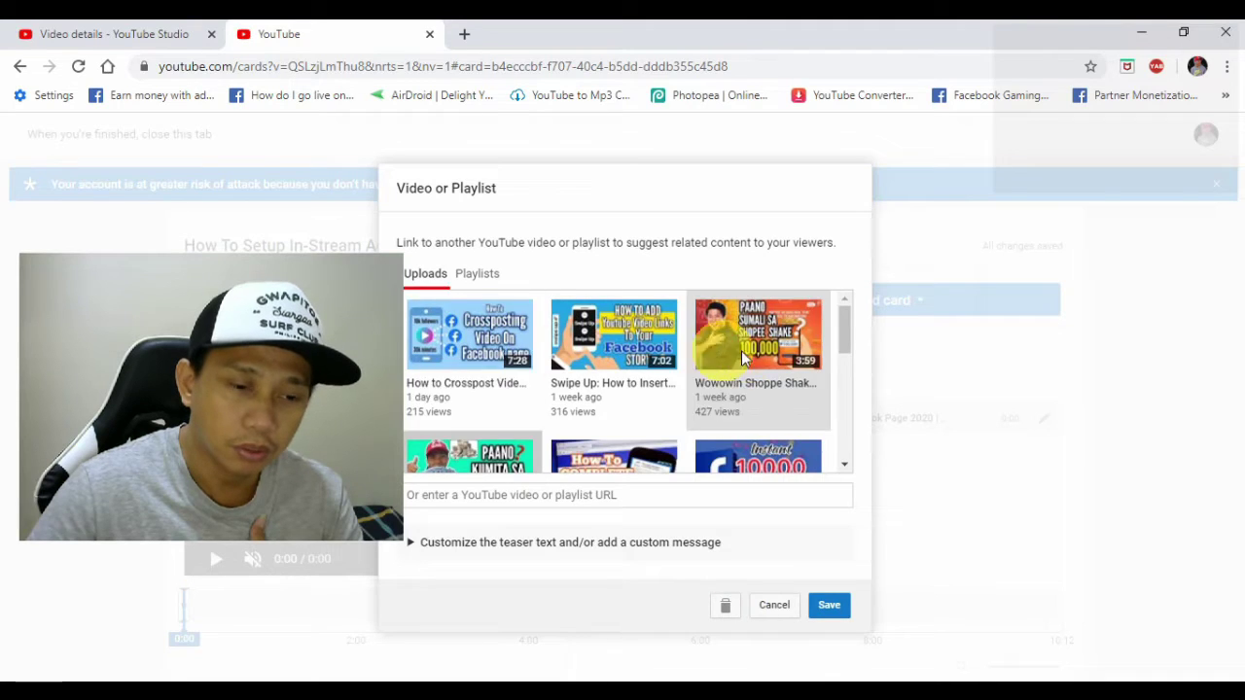
click(768, 607)
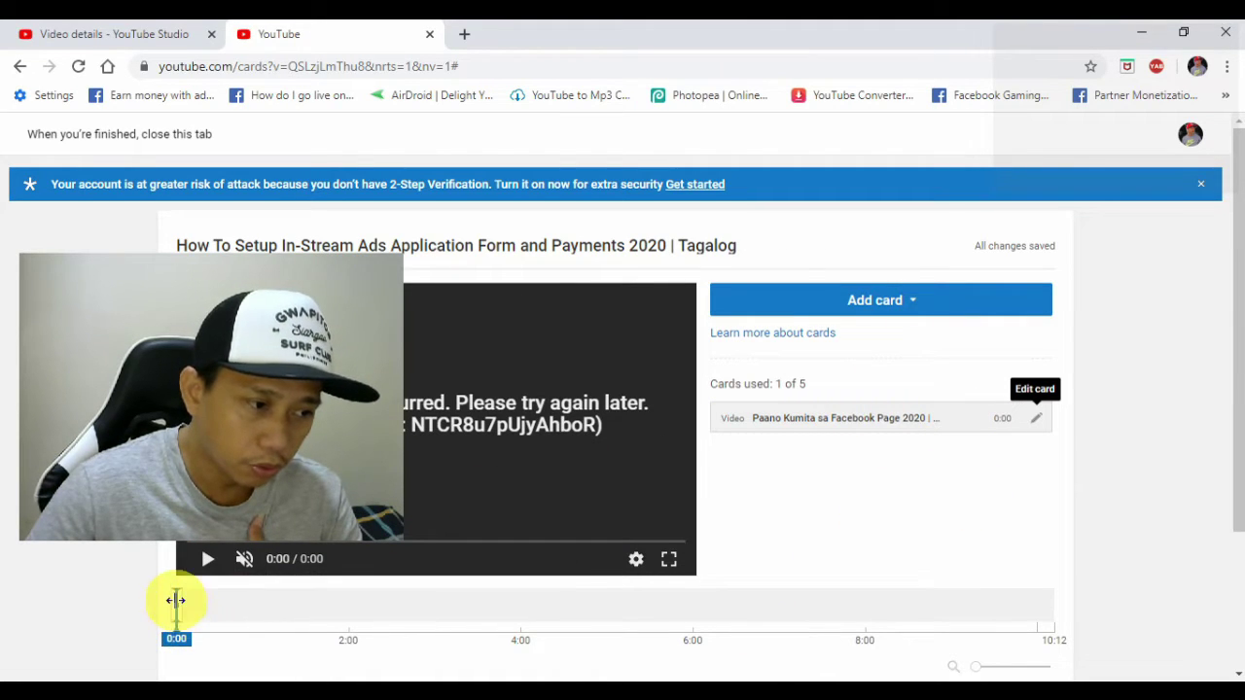
drag(175, 609, 306, 609)
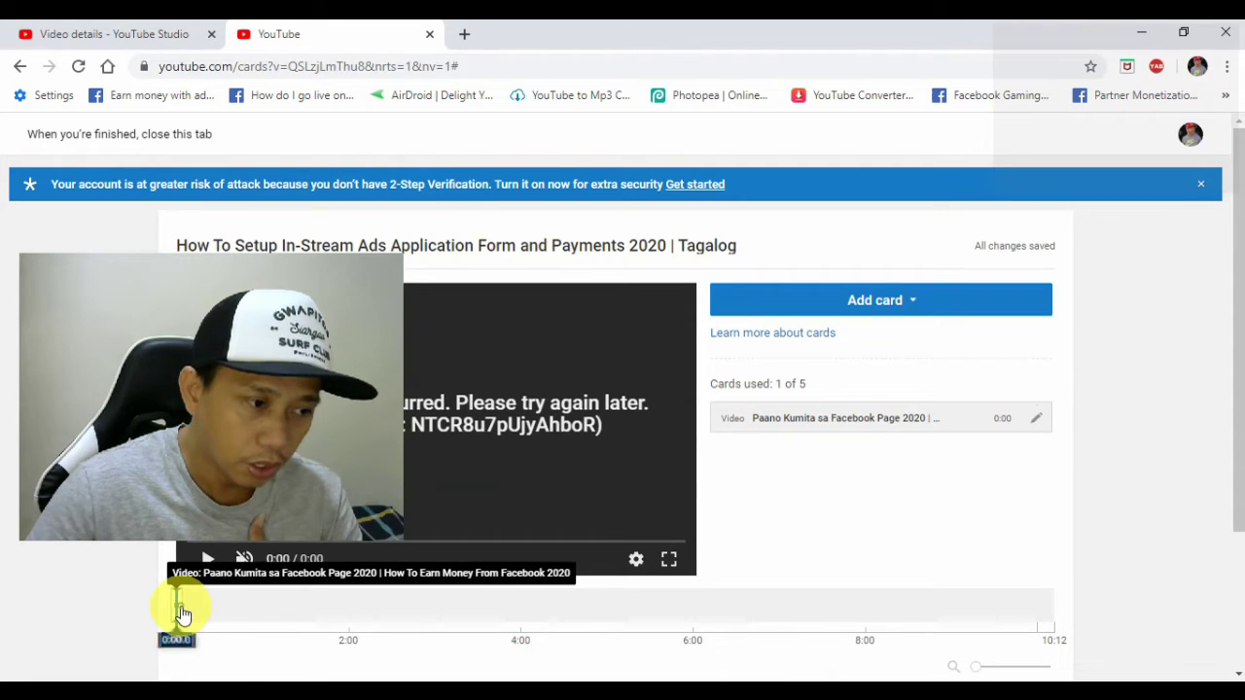
drag(204, 613, 436, 627)
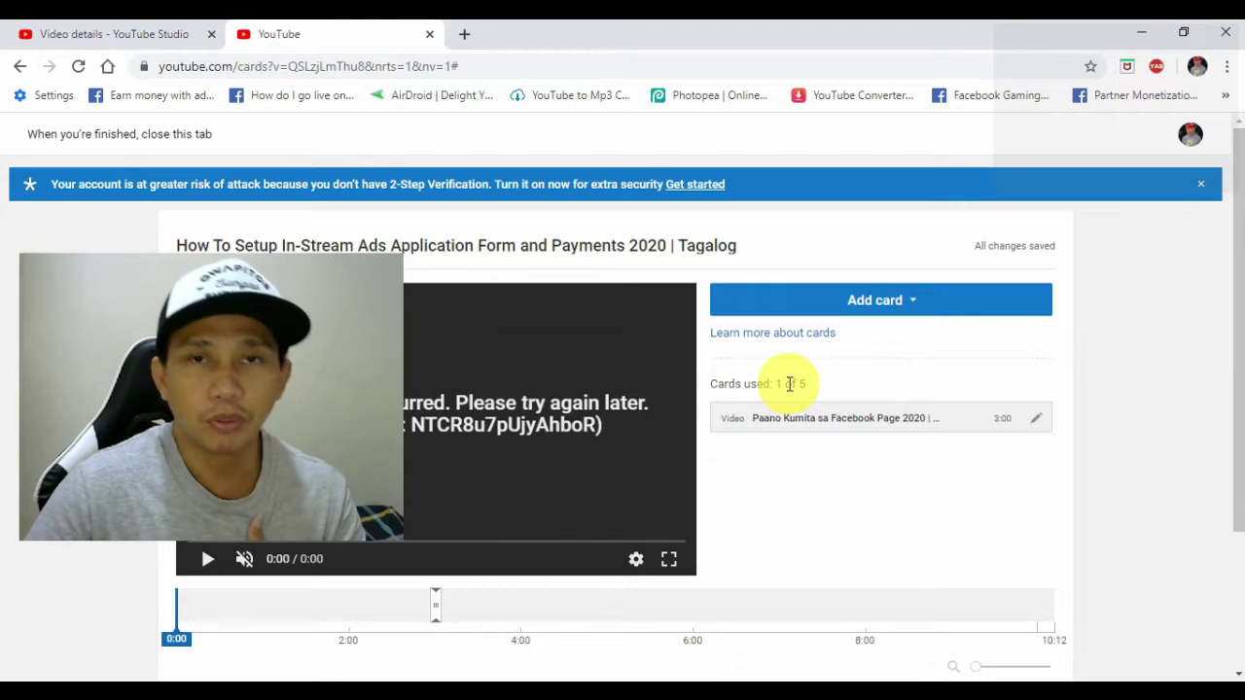
- Add a card for the FACEBOOK TUTORIAL playlist and place it at 6:00 on the timeline
click(892, 303)
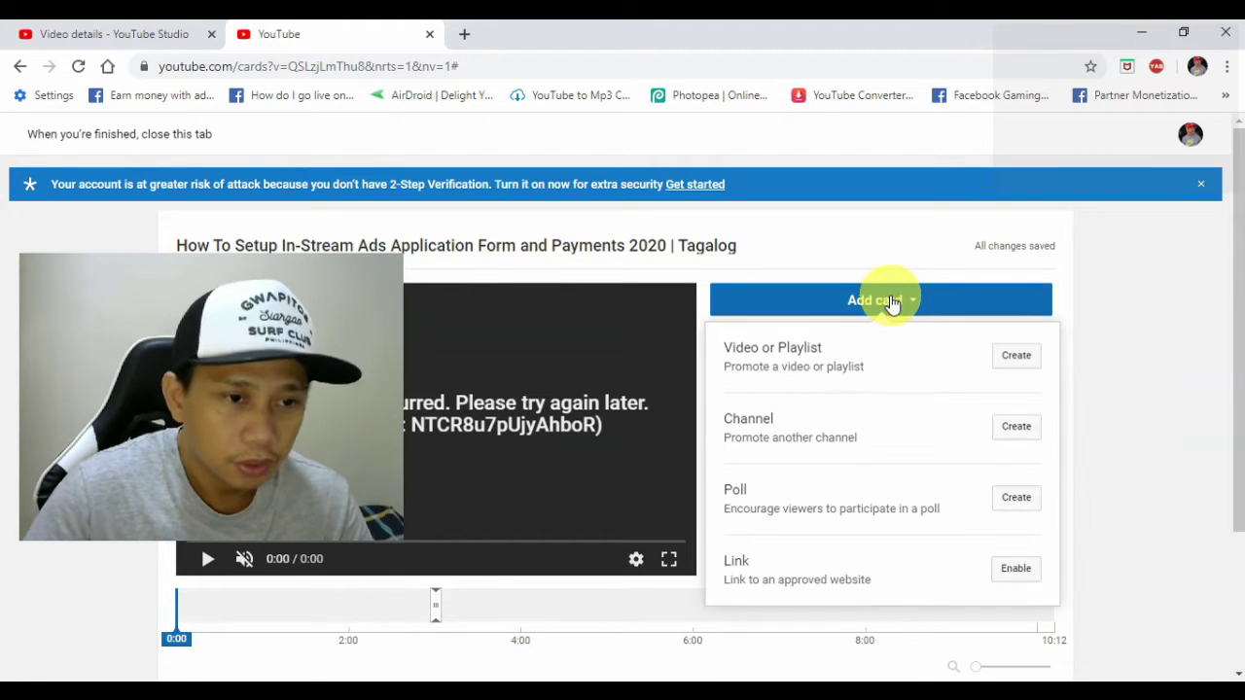
click(1021, 356)
click(489, 276)
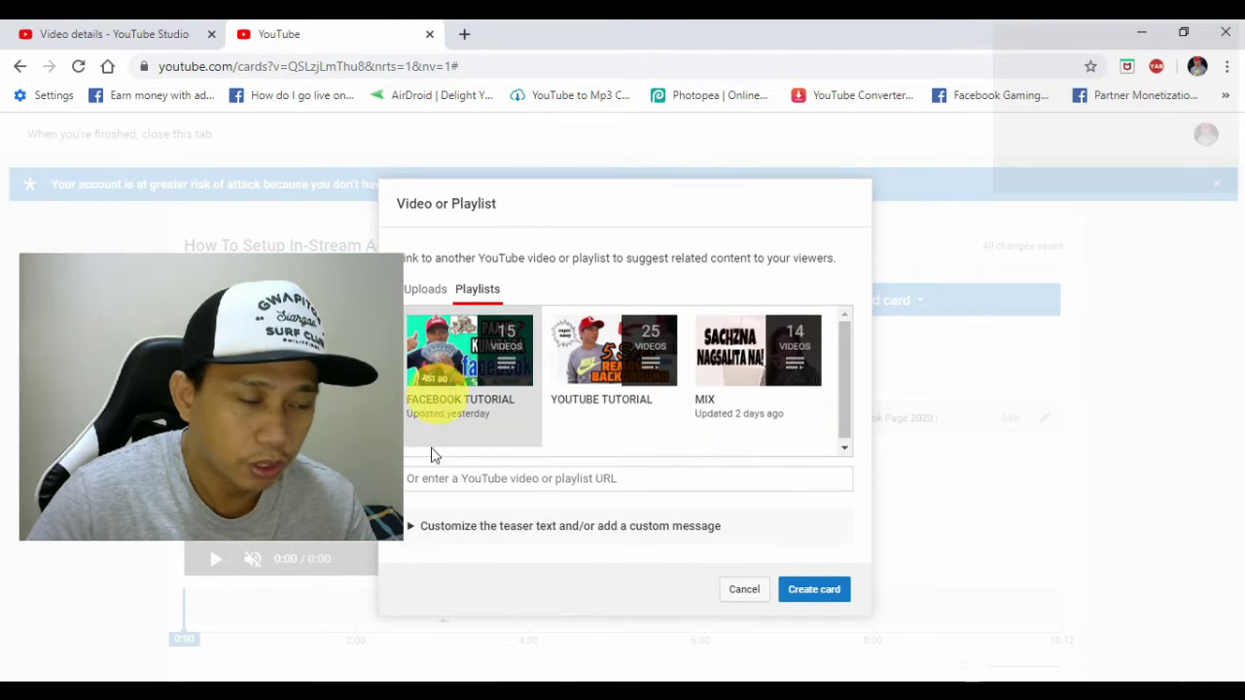
click(817, 594)
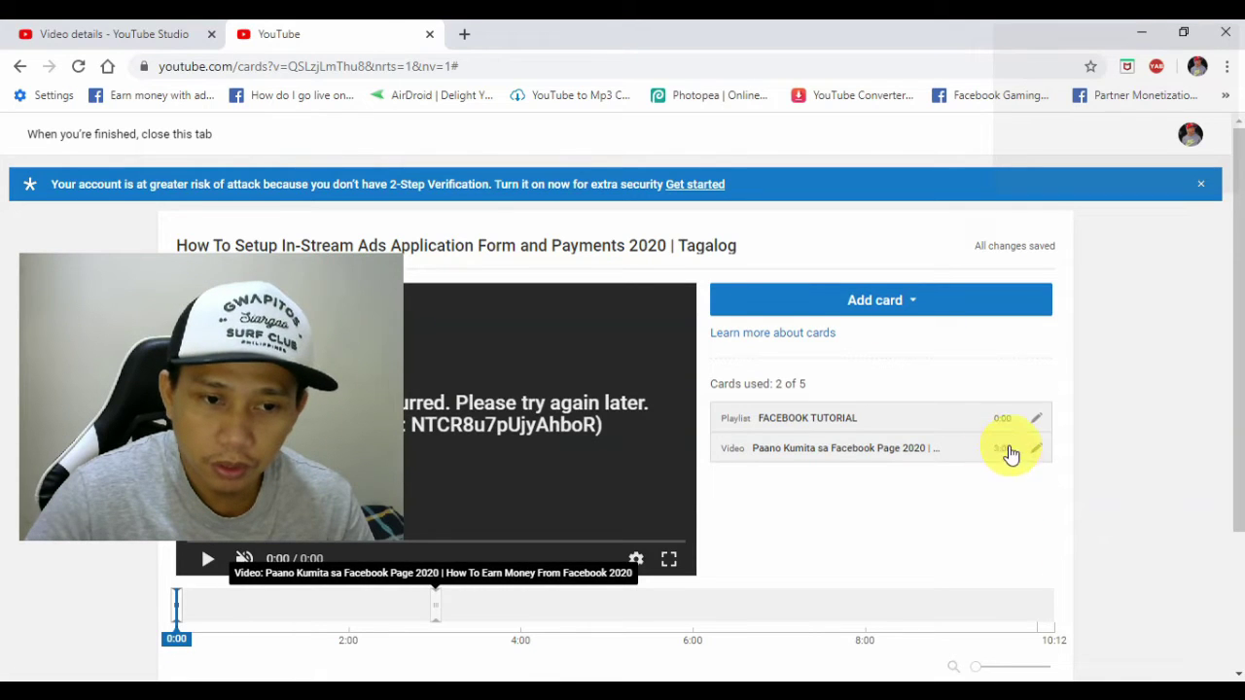
drag(178, 616, 569, 623)
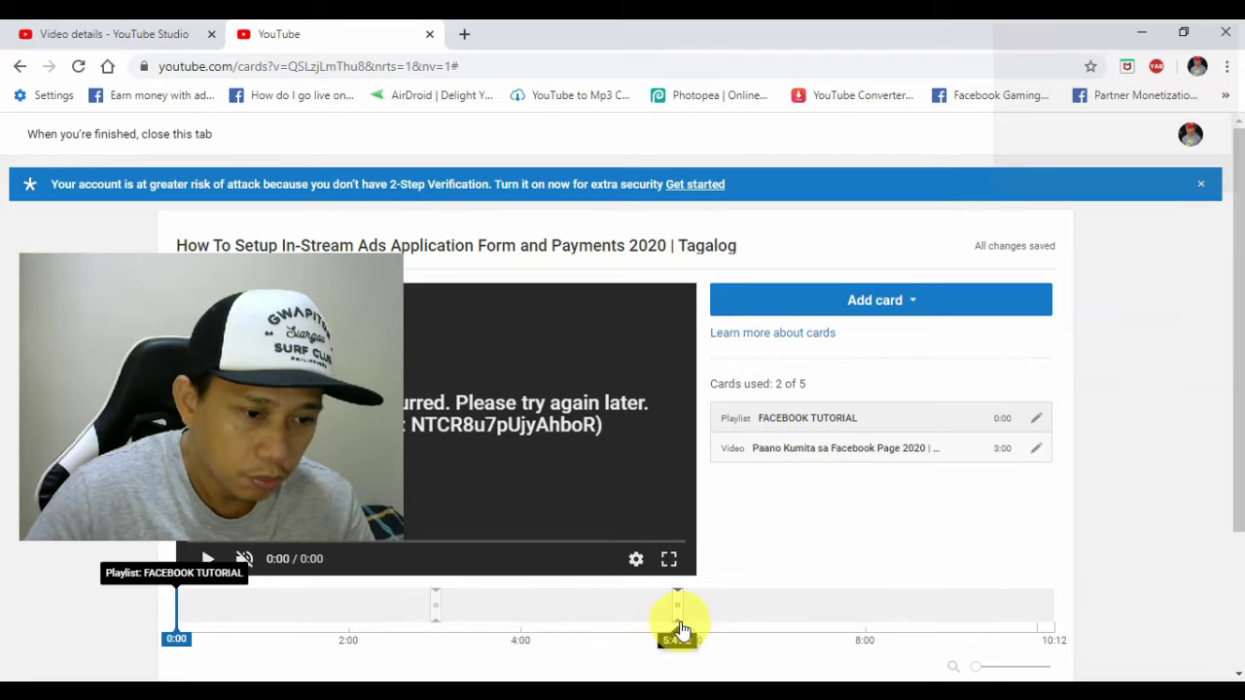
drag(696, 625, 699, 625)
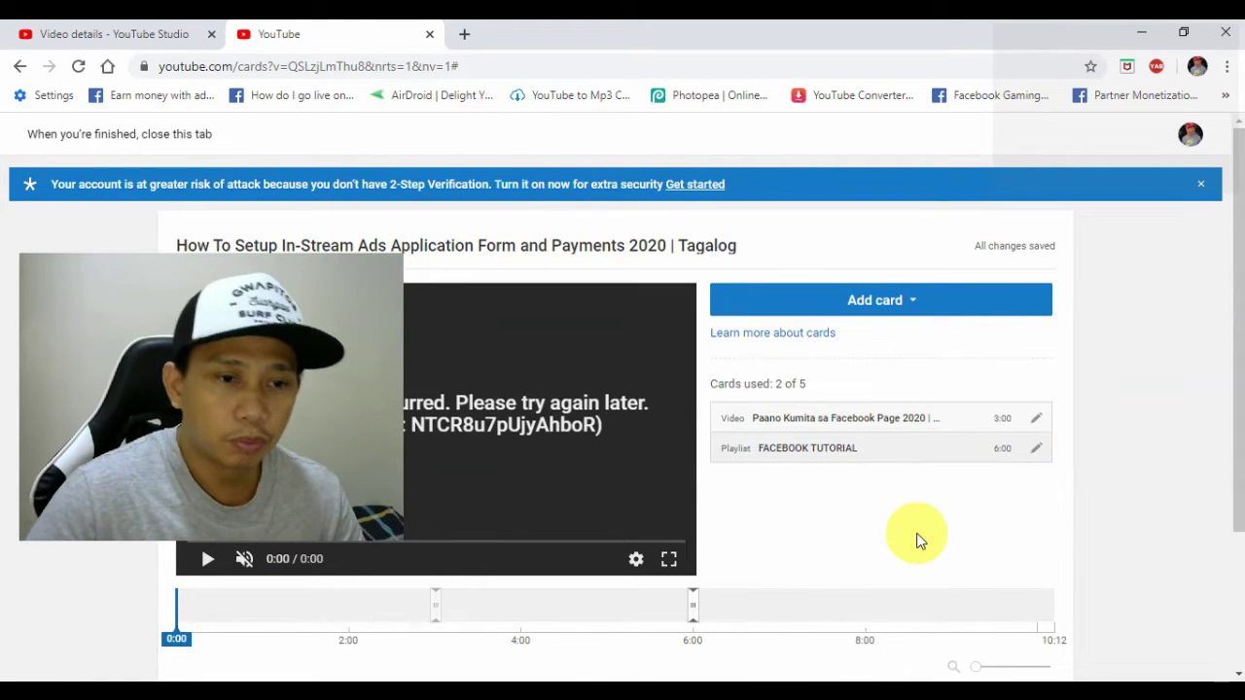
- Add a video card linking to the upload "How to Complete or Fill Out W-8BEN Form" and place it at 10:00 on the timeline
click(906, 310)
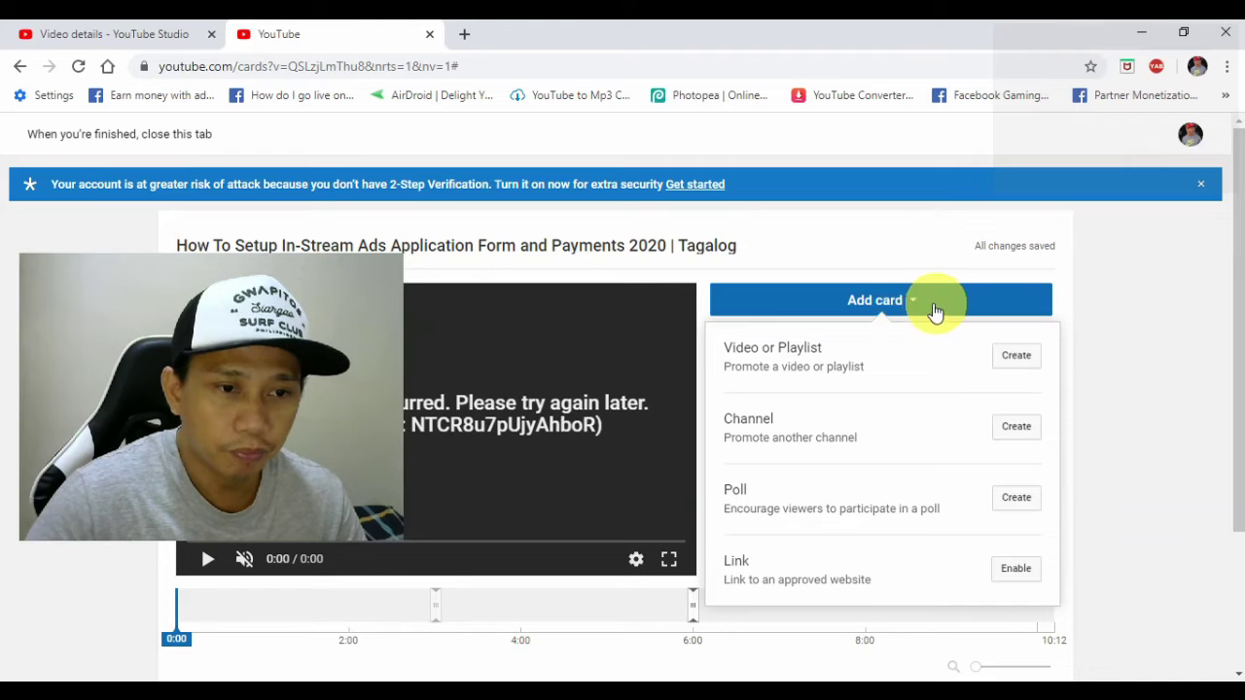
click(1017, 356)
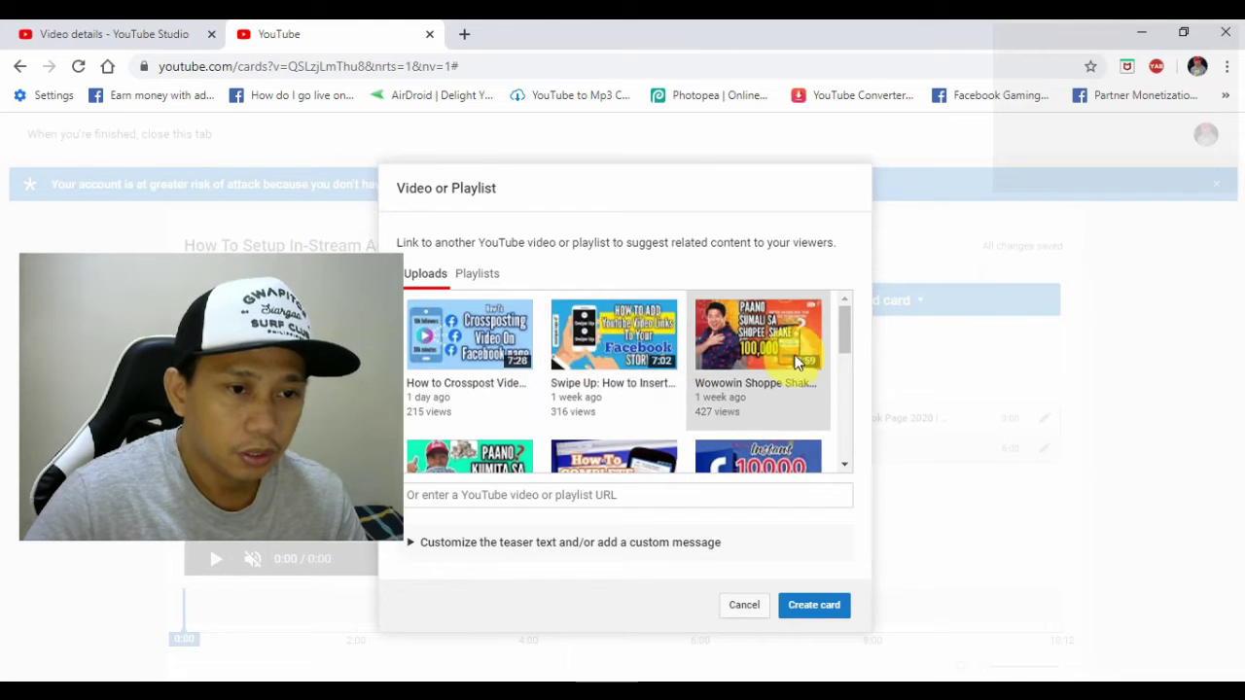
drag(847, 332, 847, 364)
click(608, 355)
click(817, 605)
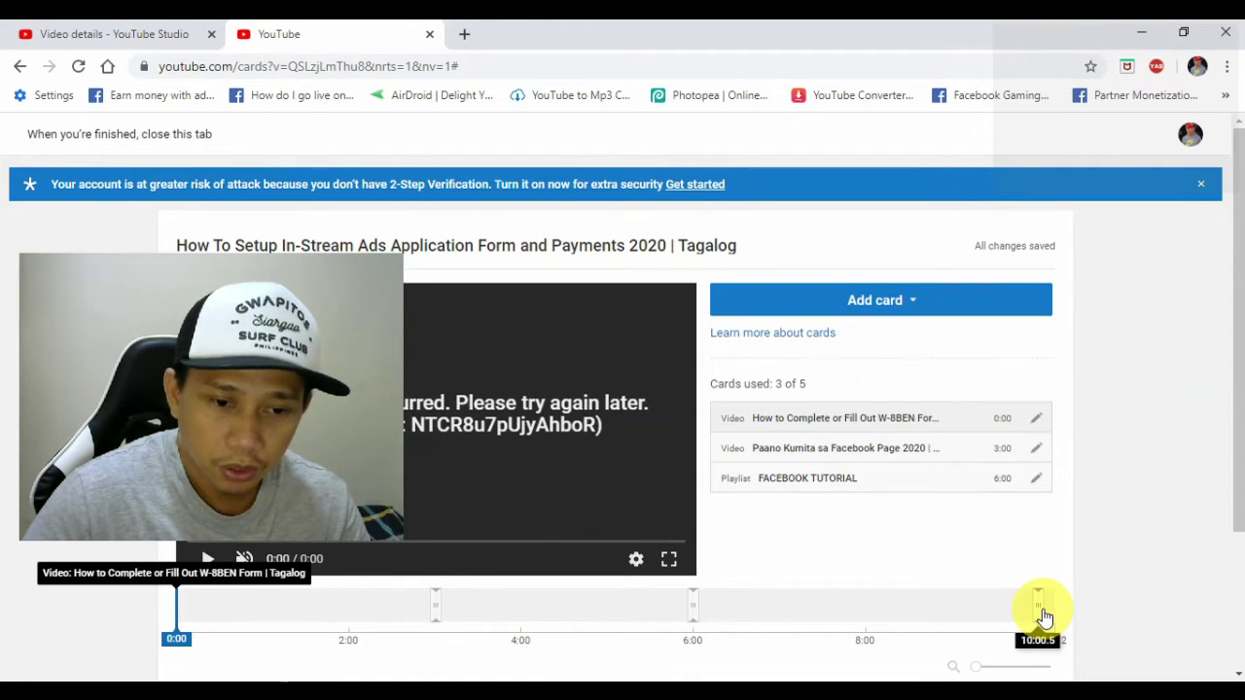
drag(1043, 615, 1041, 612)
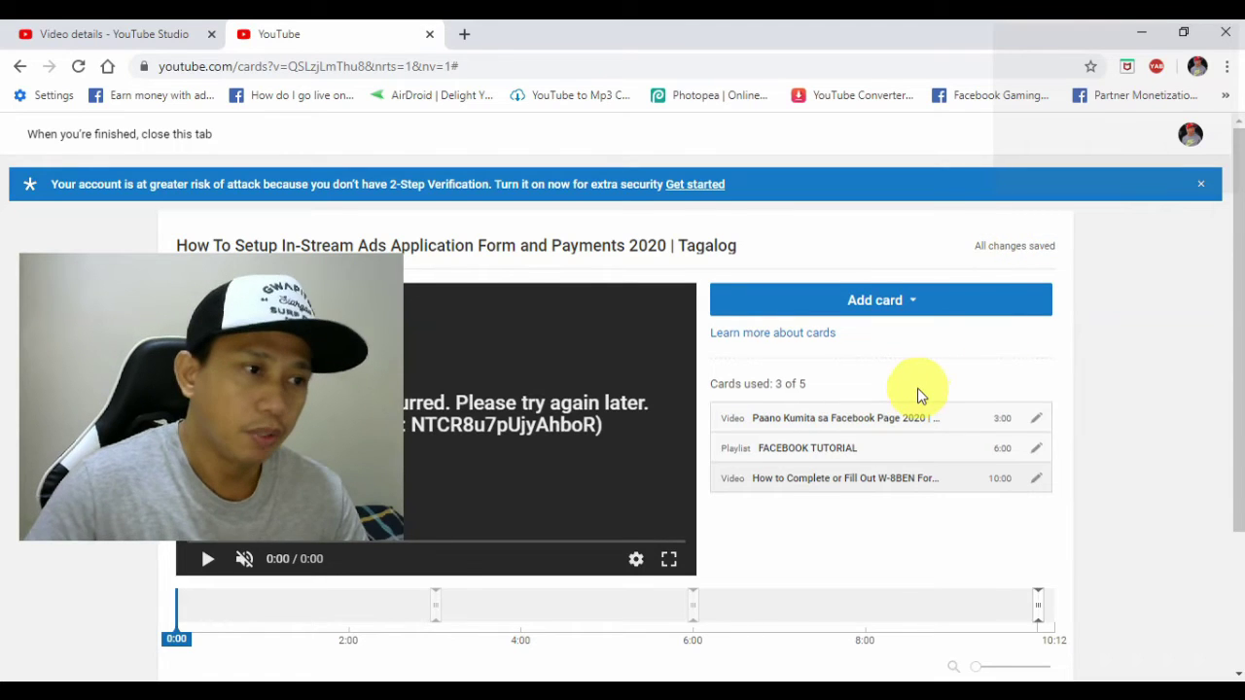
- Close the cards editor and return to the start of the In-Stream Ads video's details page
scroll(892, 504, down, 2)
scroll(874, 537, up, 2)
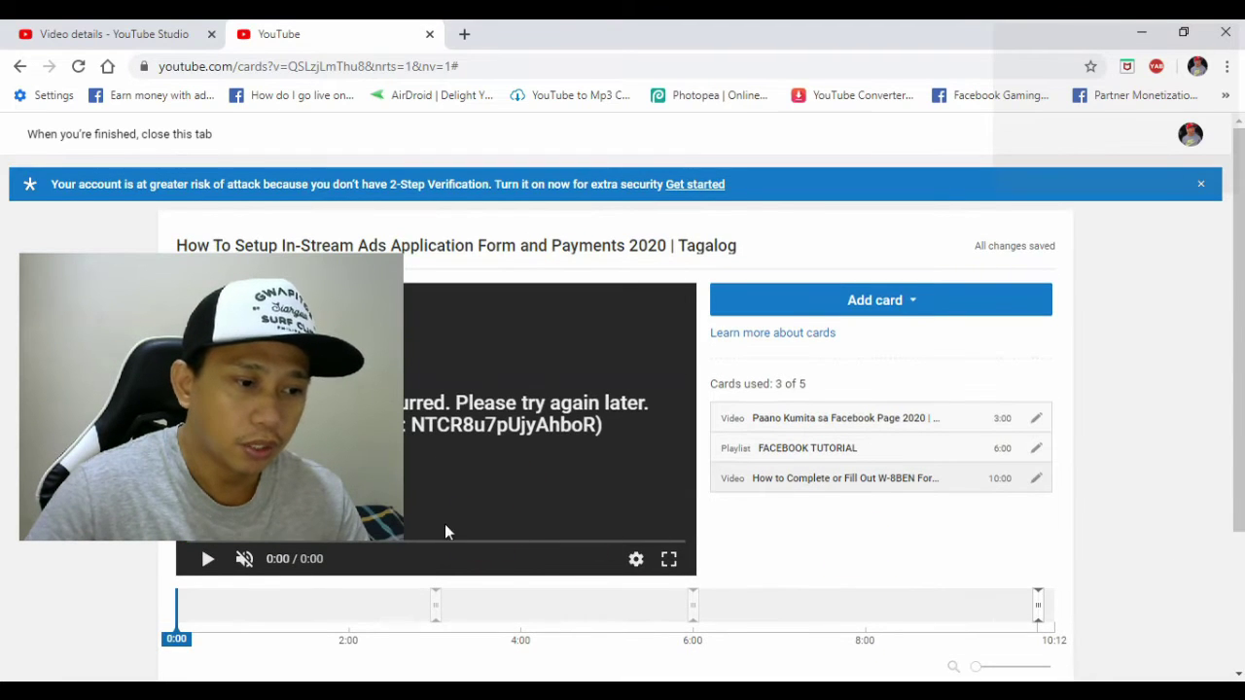
click(428, 35)
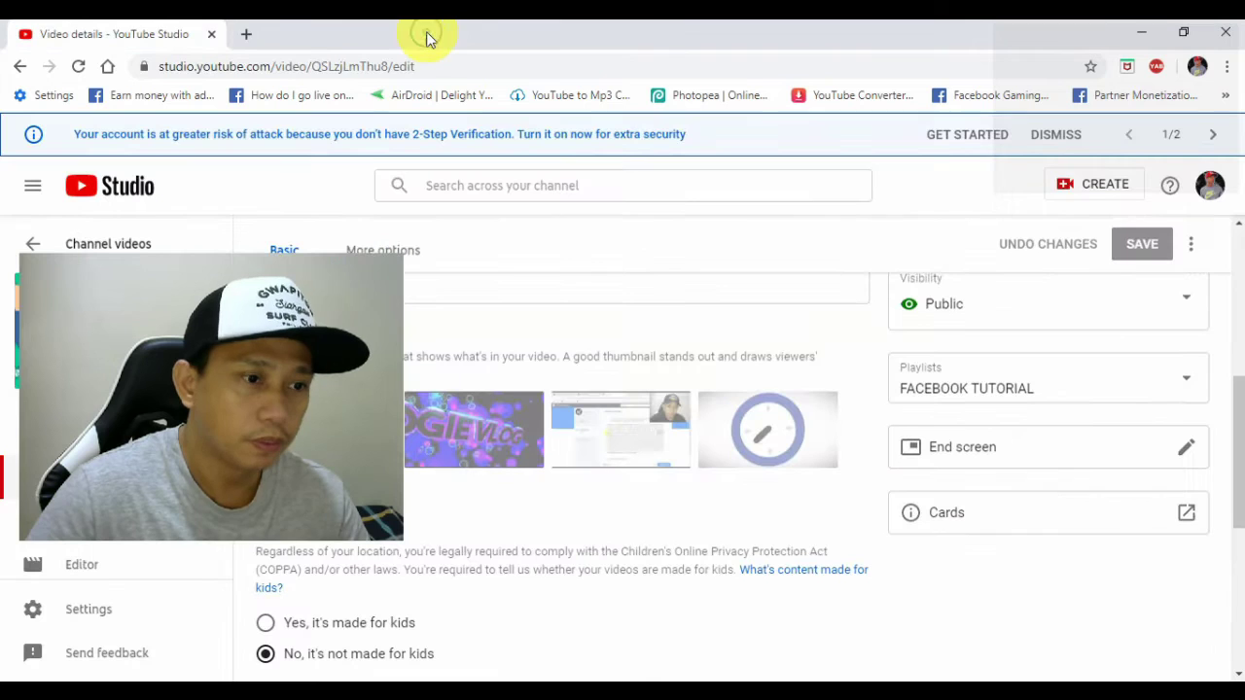
scroll(763, 387, up, 4)
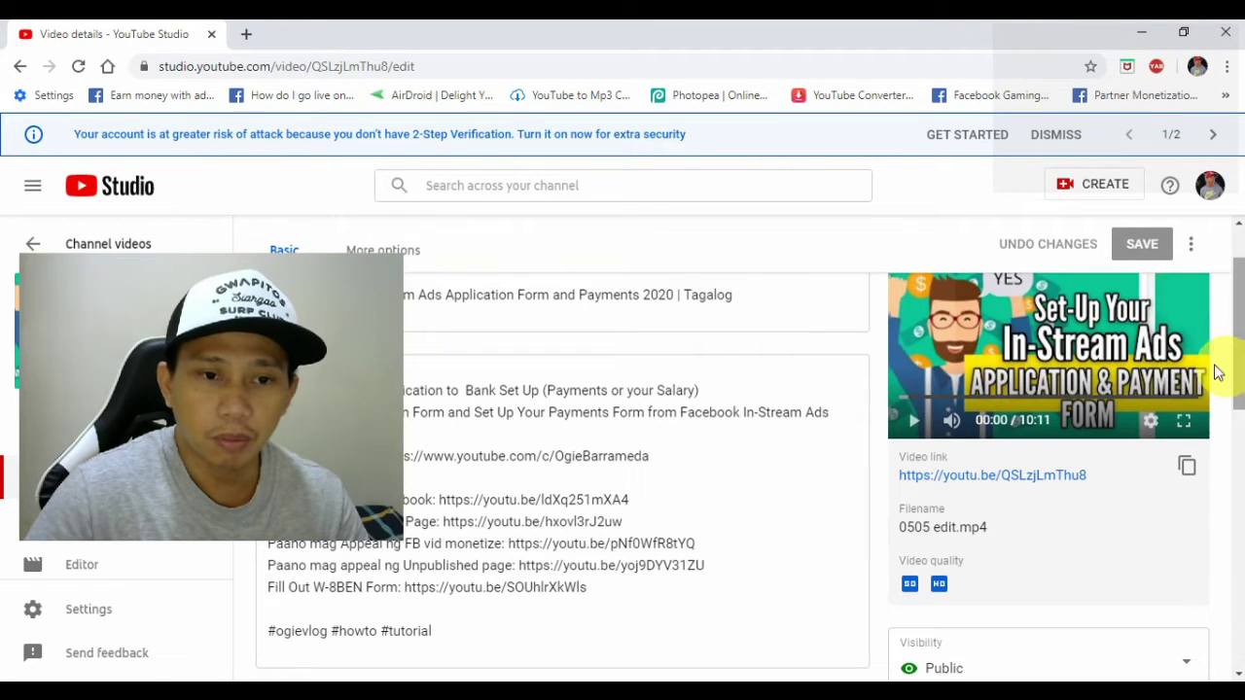
scroll(603, 379, up, 1)
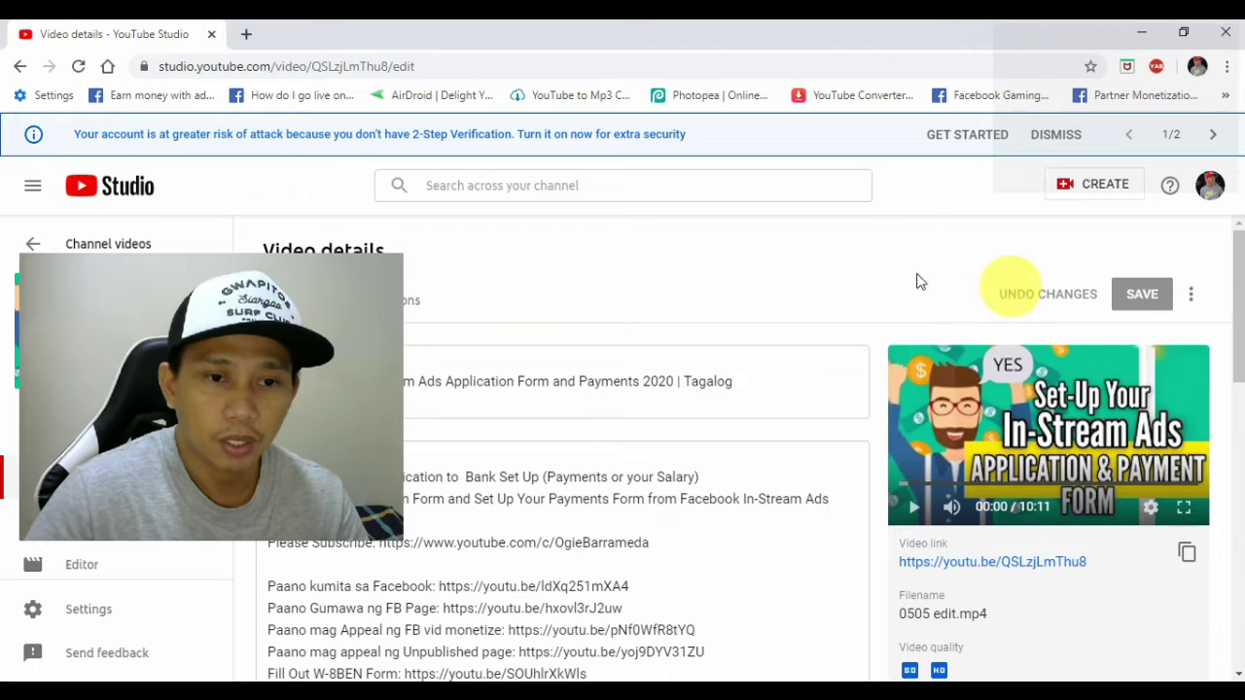
- Open YouTube in a new browser tab and search for the creator's channel by name
click(244, 36)
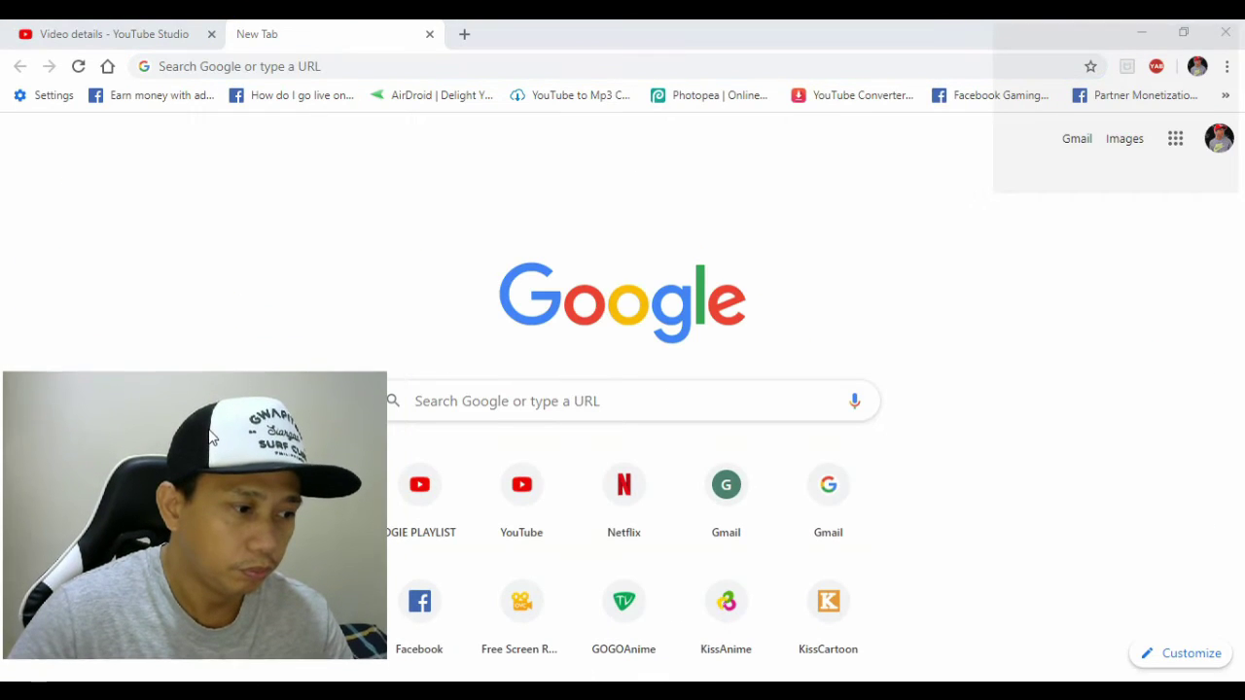
click(487, 462)
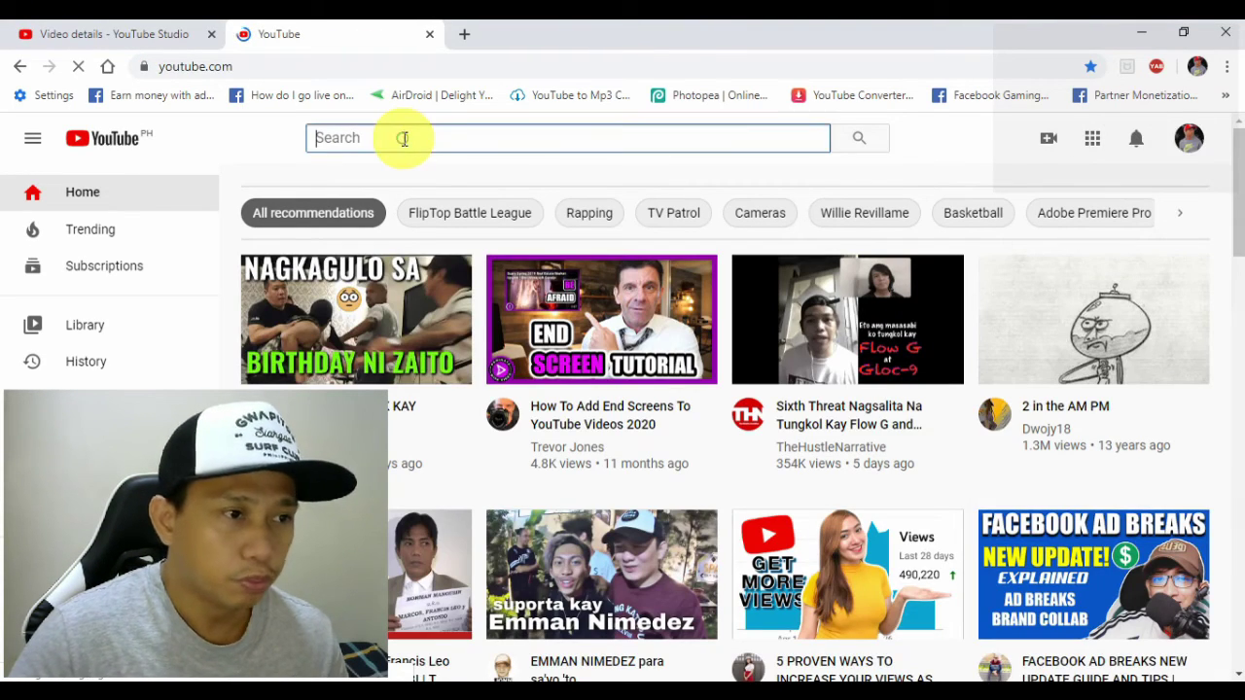
click(403, 138)
text(ogie barr)
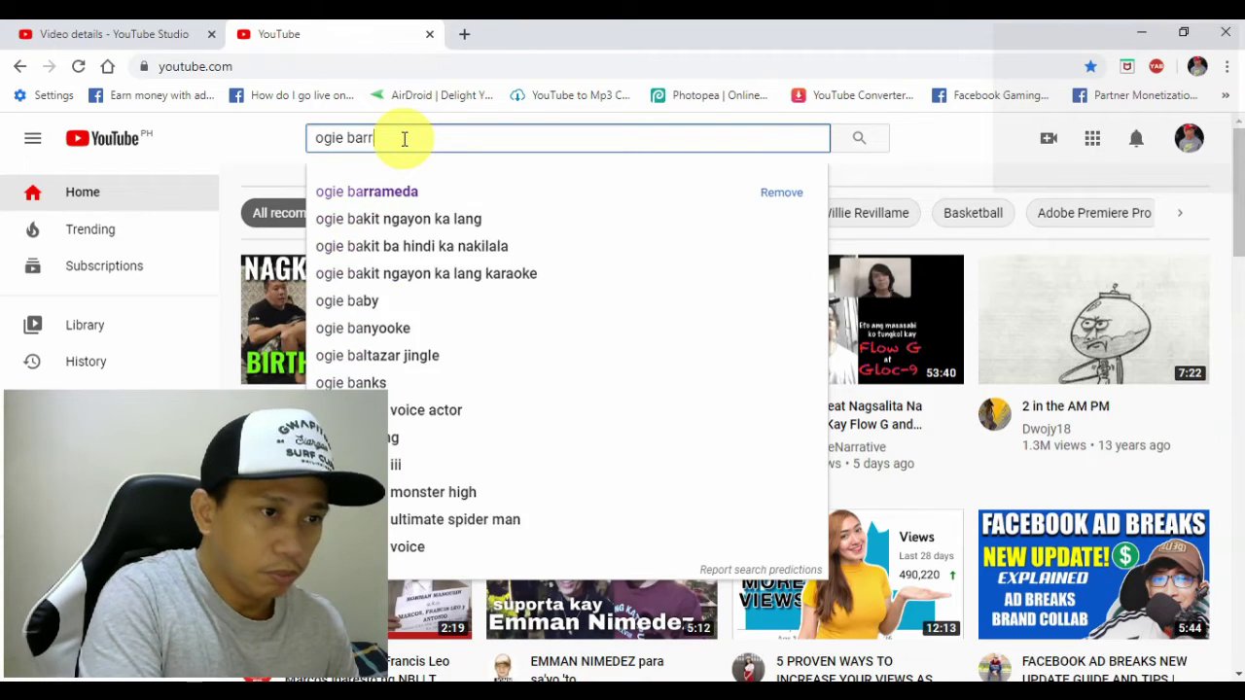
text(ameda)
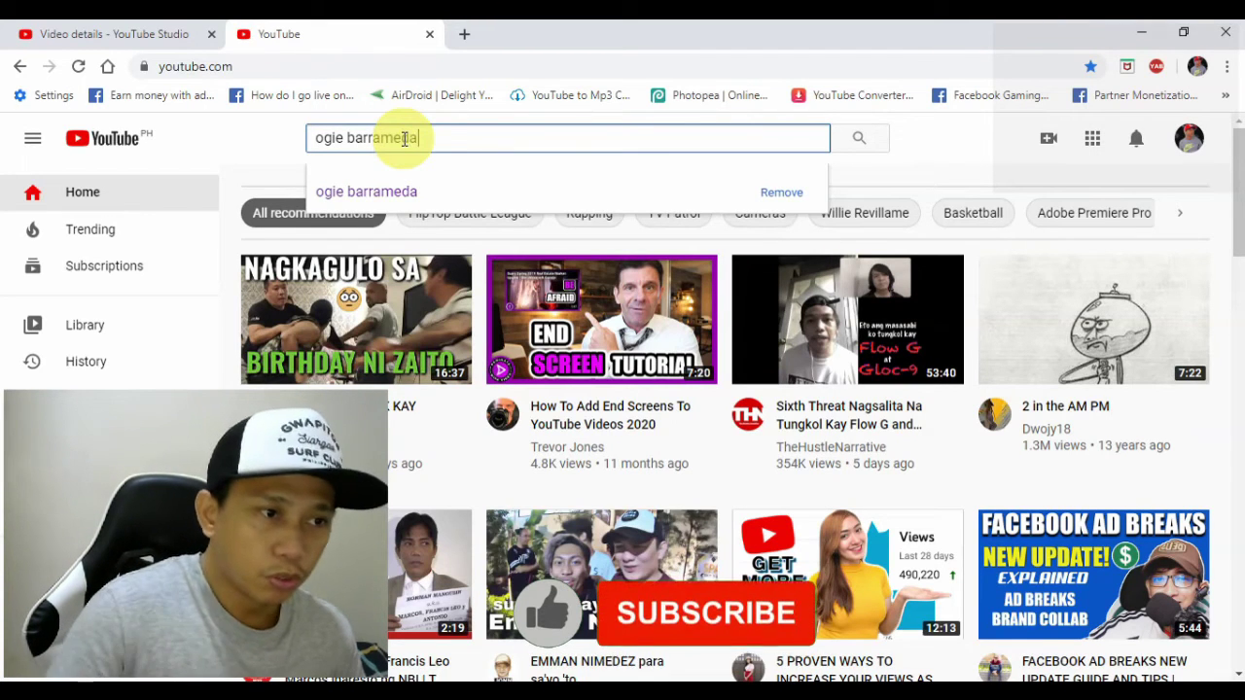
key(Return)
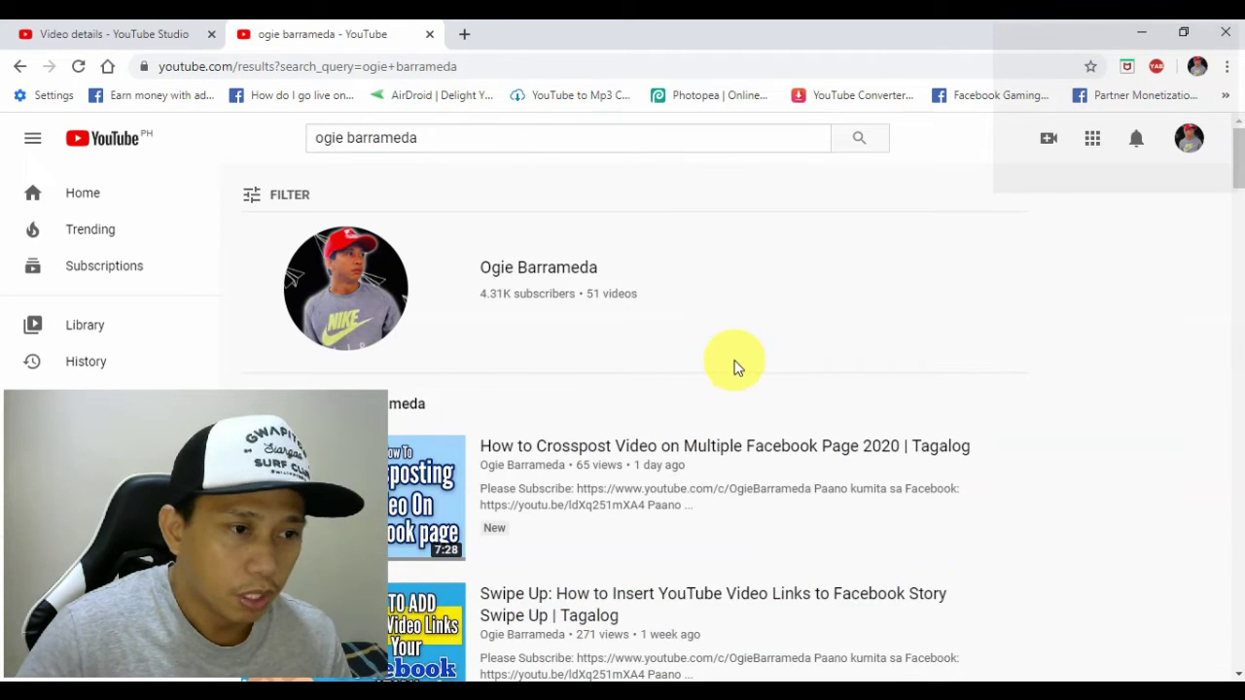
- Go to the creator's channel from the search results and open the In-Stream Ads setup video from its uploads
scroll(736, 368, down, 4)
scroll(723, 366, up, 4)
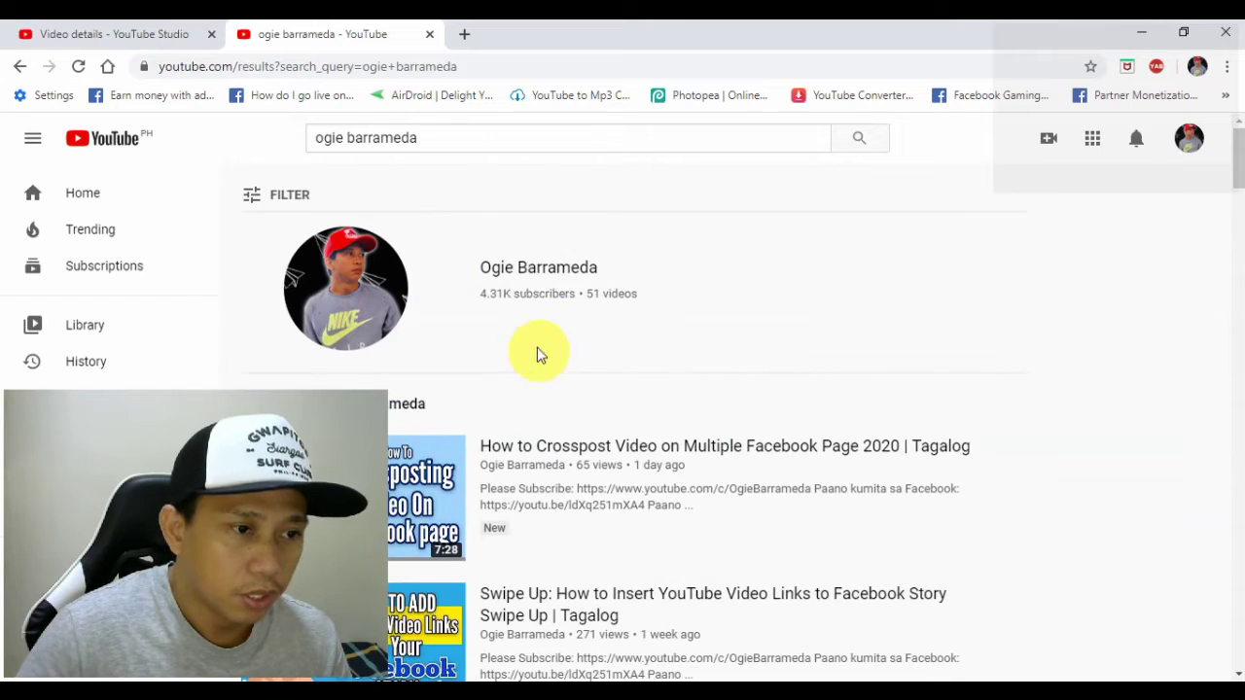
click(550, 277)
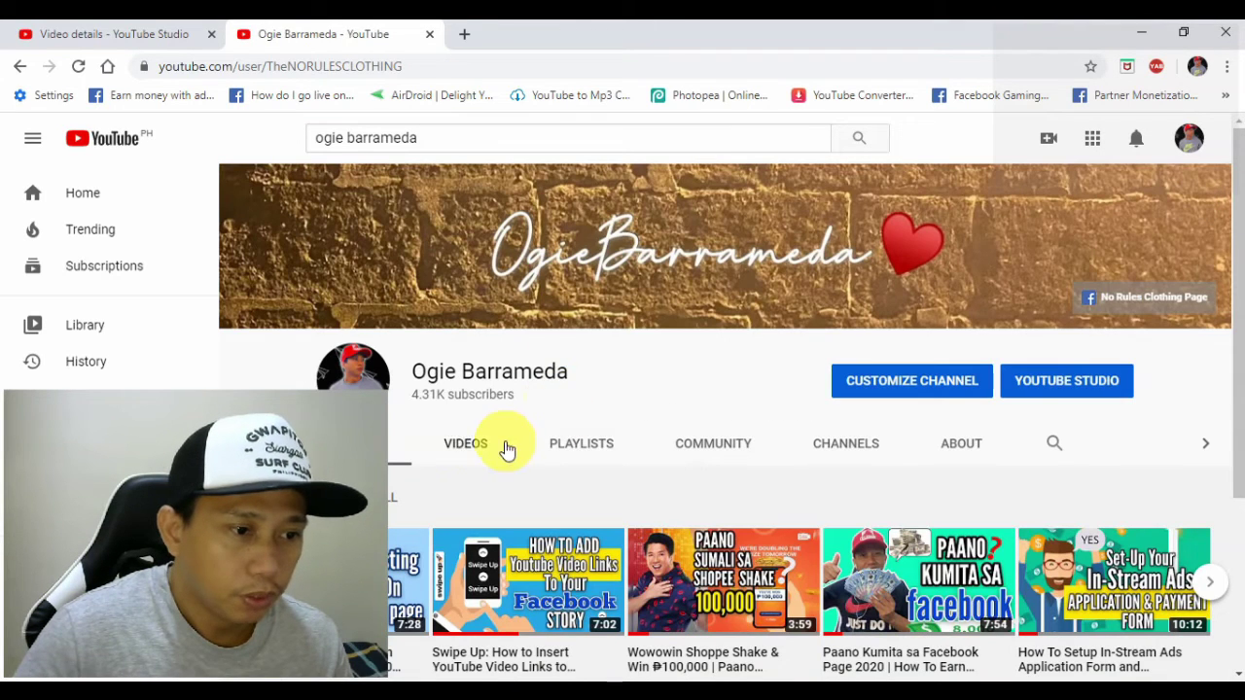
click(505, 449)
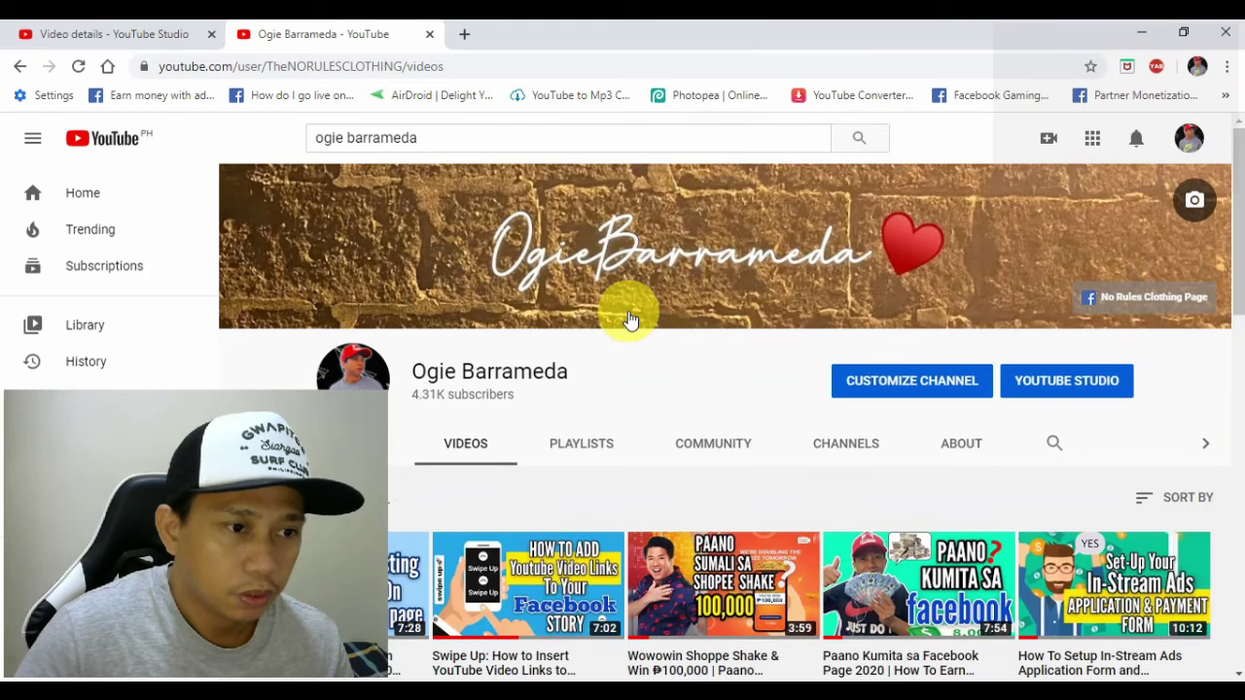
scroll(630, 319, down, 3)
click(606, 423)
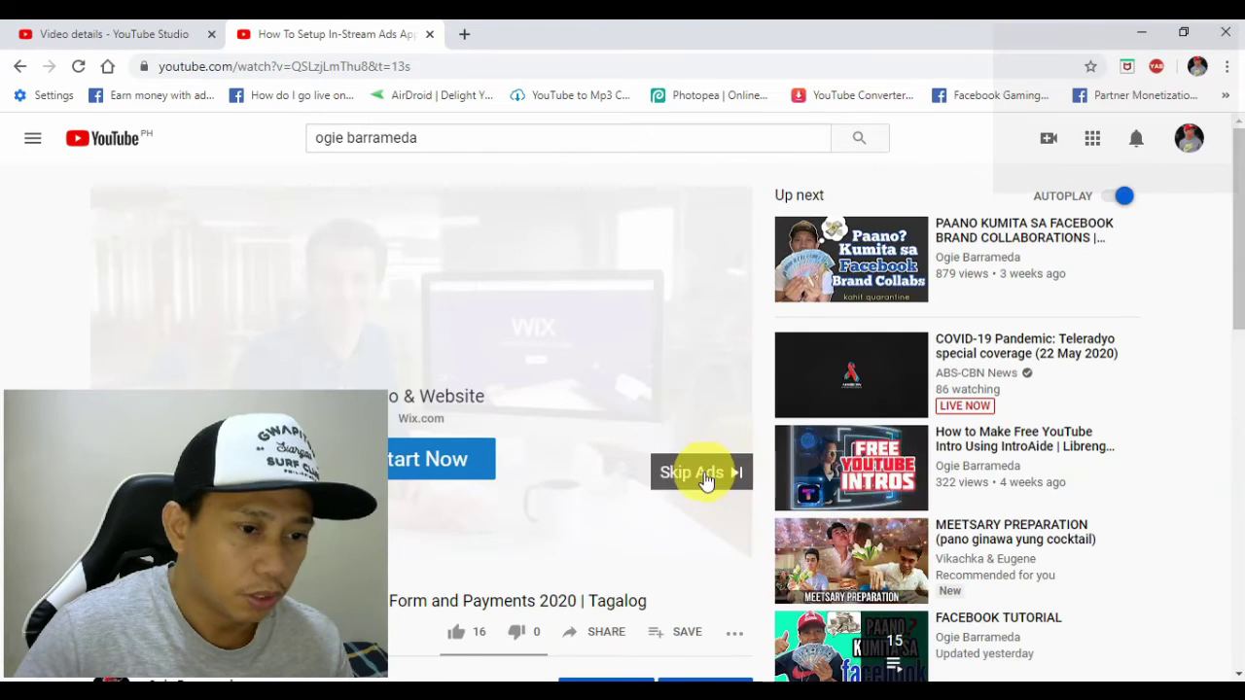
- Skip the ad before the In-Stream Ads video and check its info card icon in the player
click(707, 474)
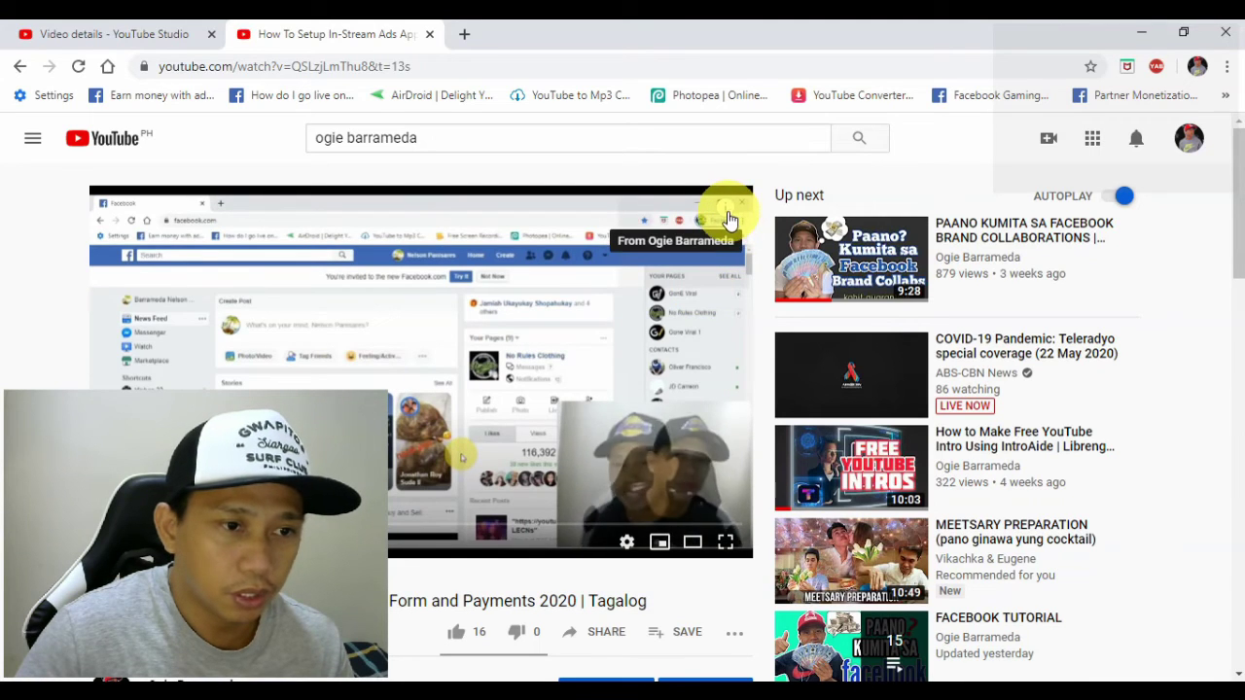
click(729, 220)
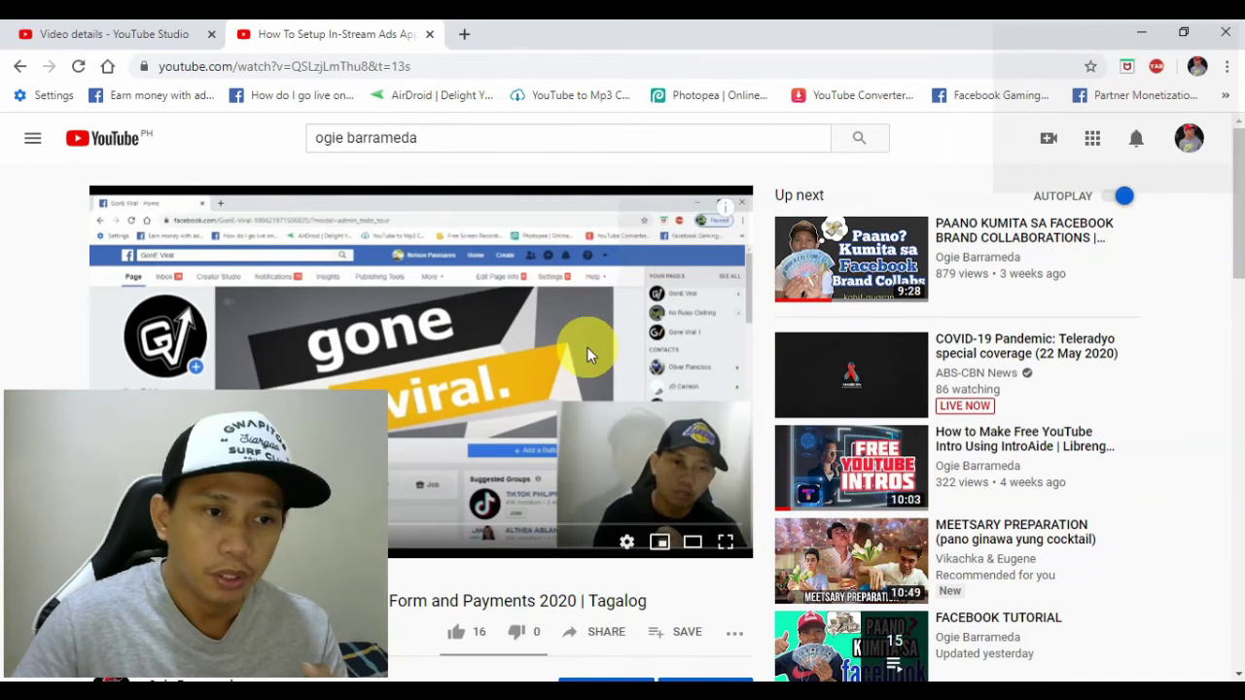
mouse_move(720, 206)
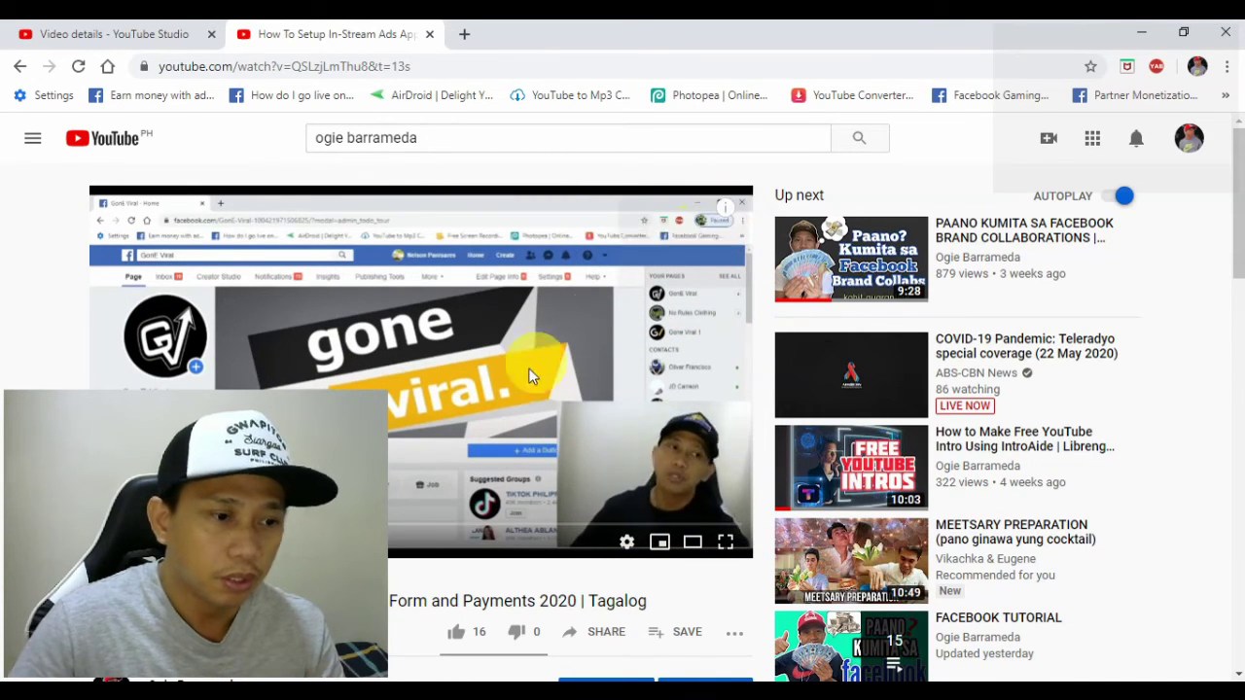